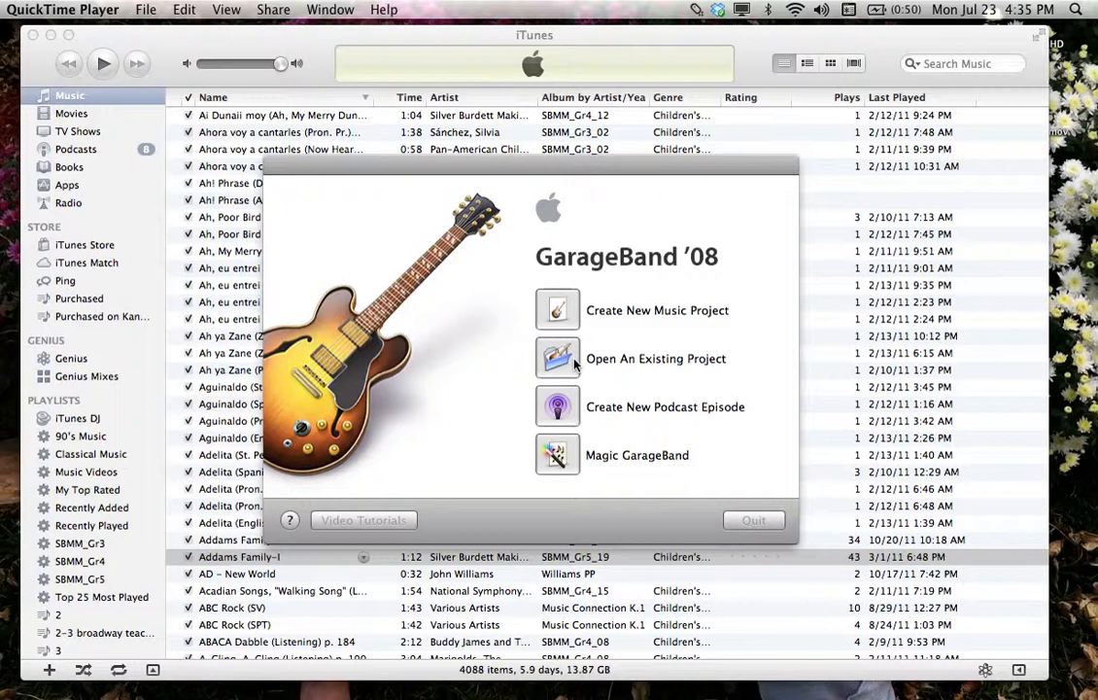
Create a new iTunes playlist named 'SAN auditions', then minimize iTunes
left_click(327, 71)
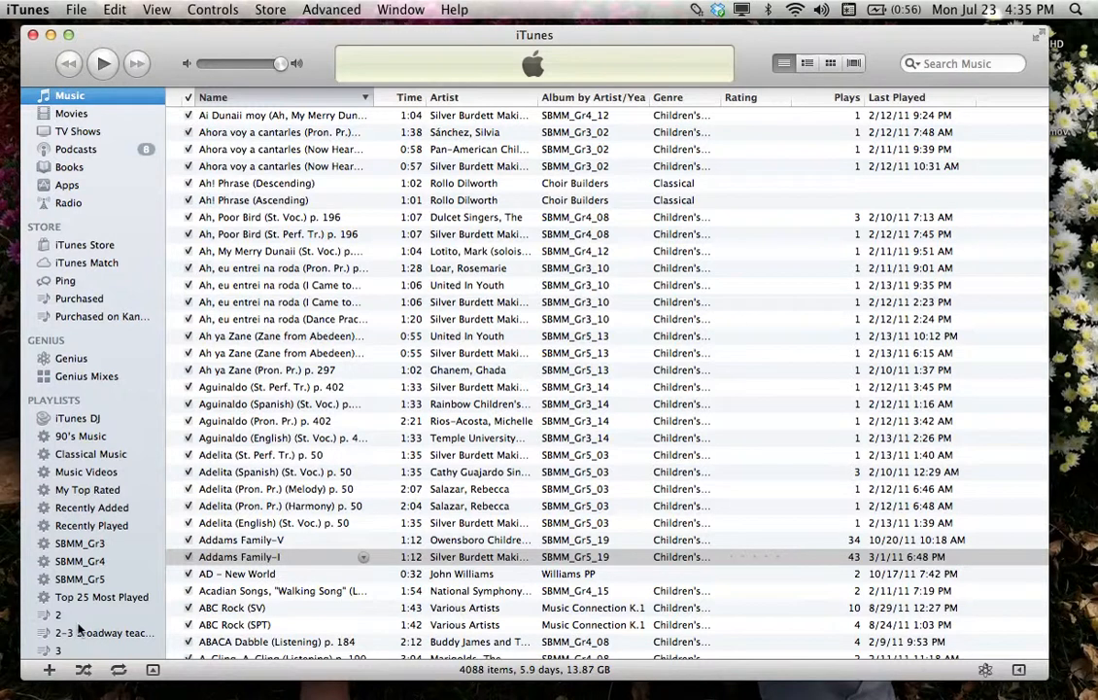
left_click(49, 670)
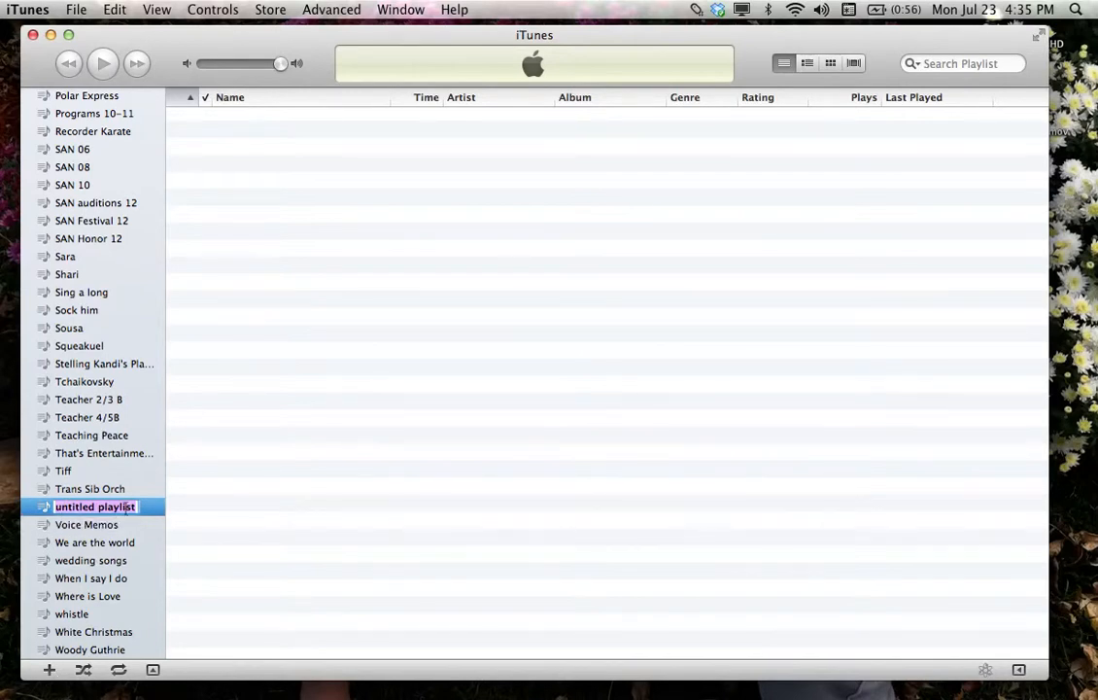
type("SAN auditions")
left_click(135, 491)
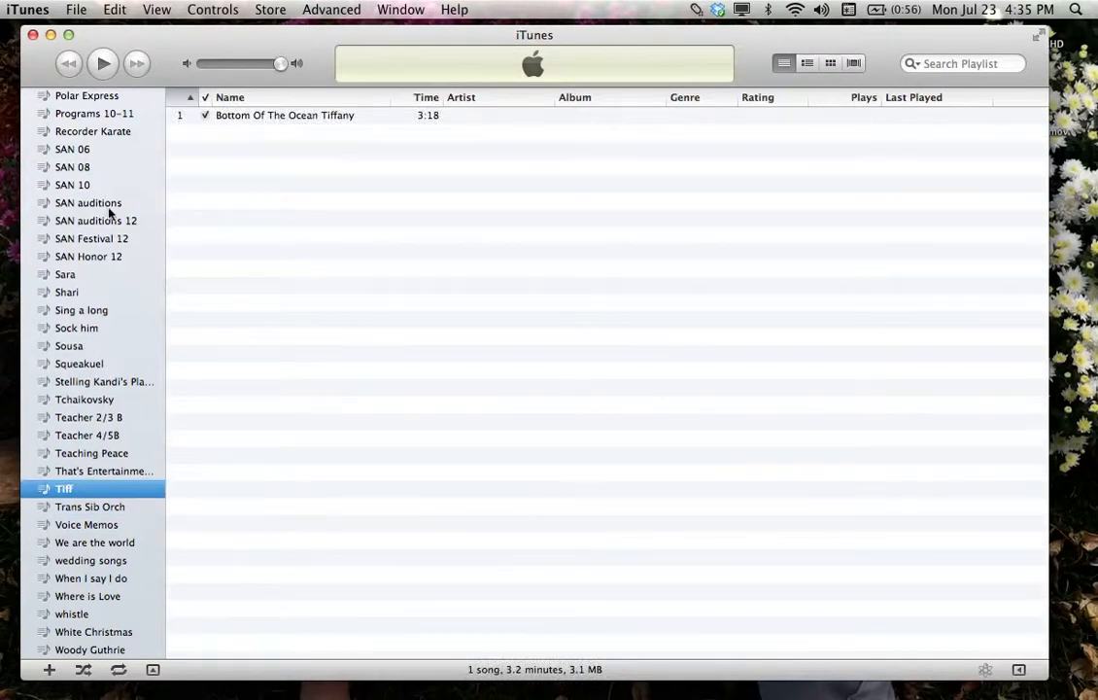
left_click(50, 34)
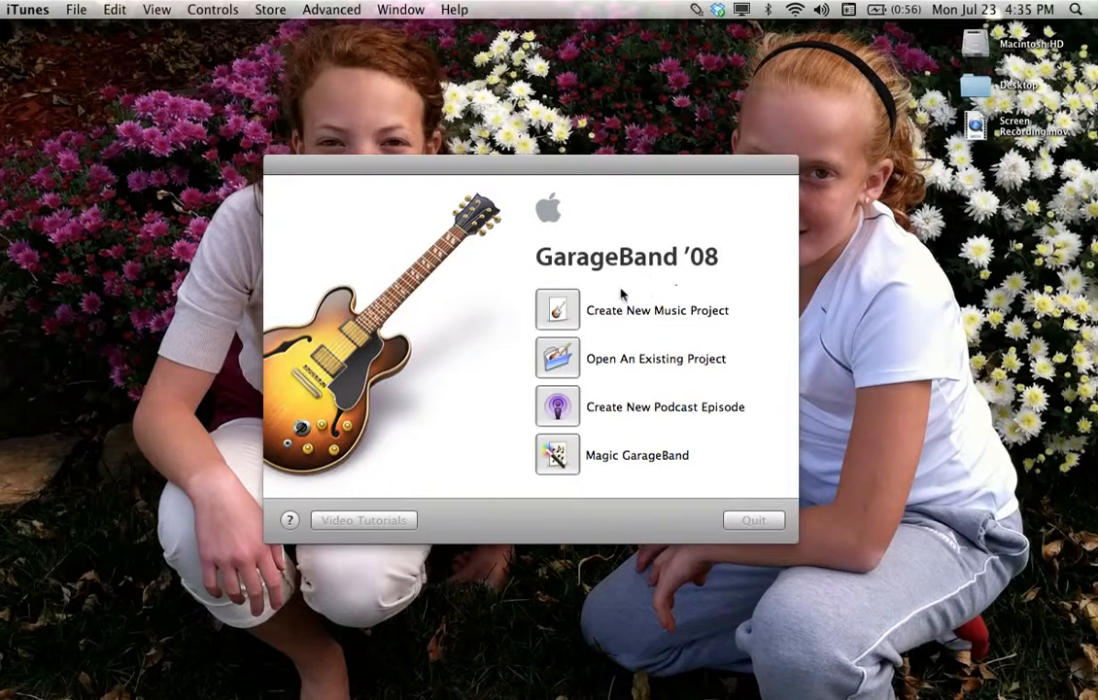
Start a new music project named with the singer's name, grade, voice part, teacher and school
left_click(560, 320)
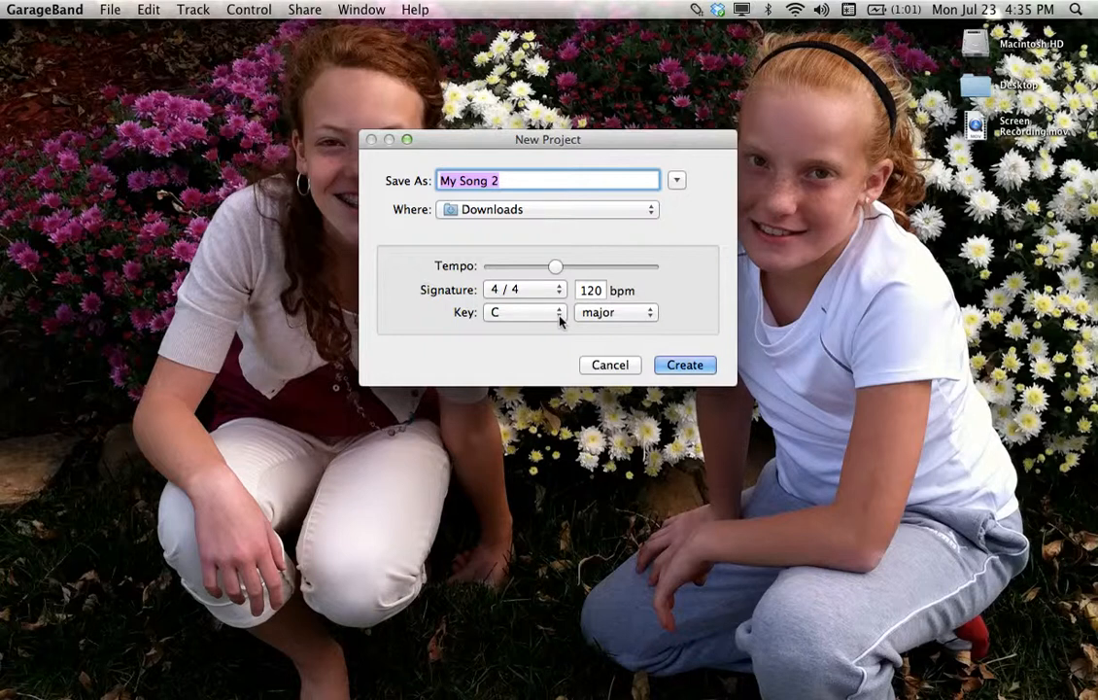
type("S")
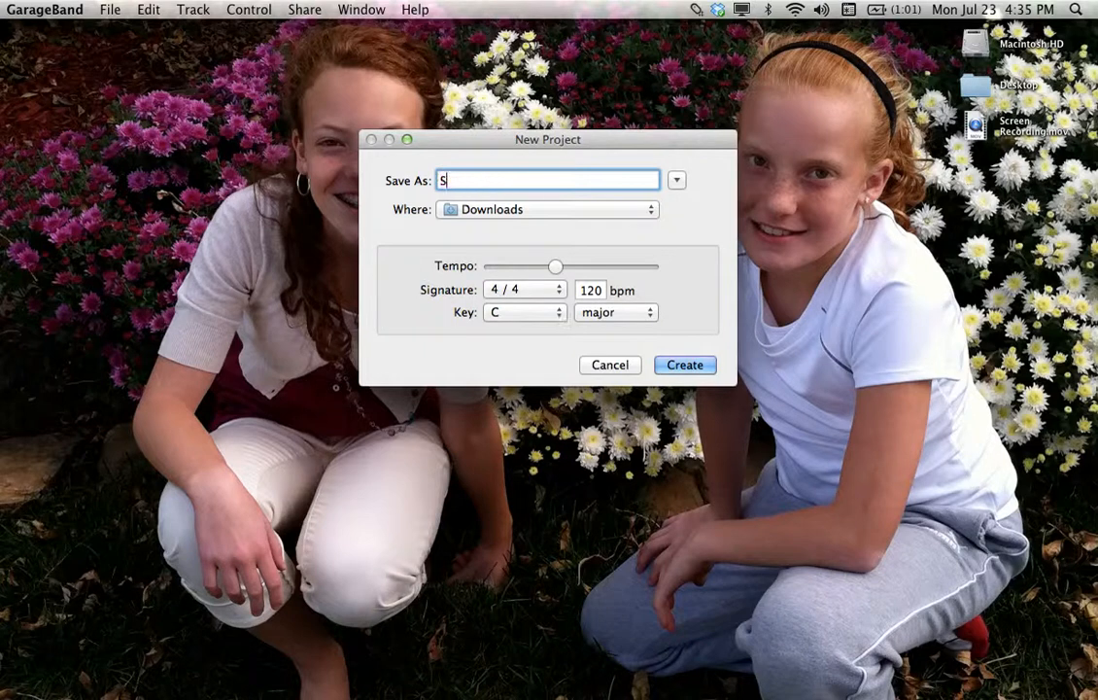
type("mith, Jane/5")
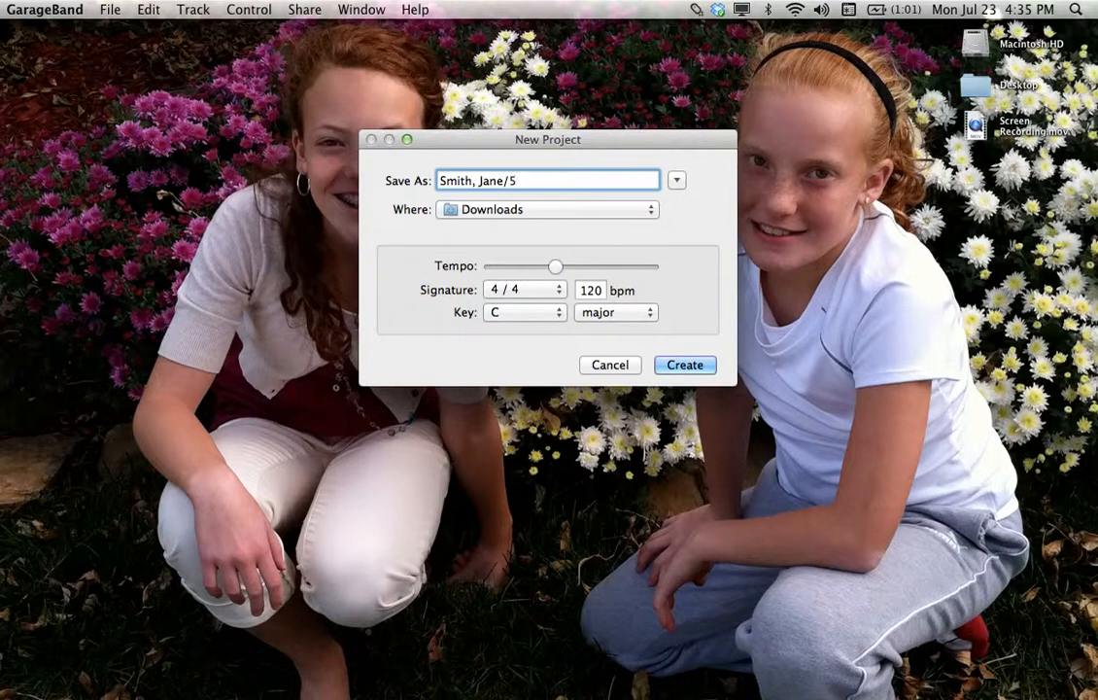
type("/Sop/Stel")
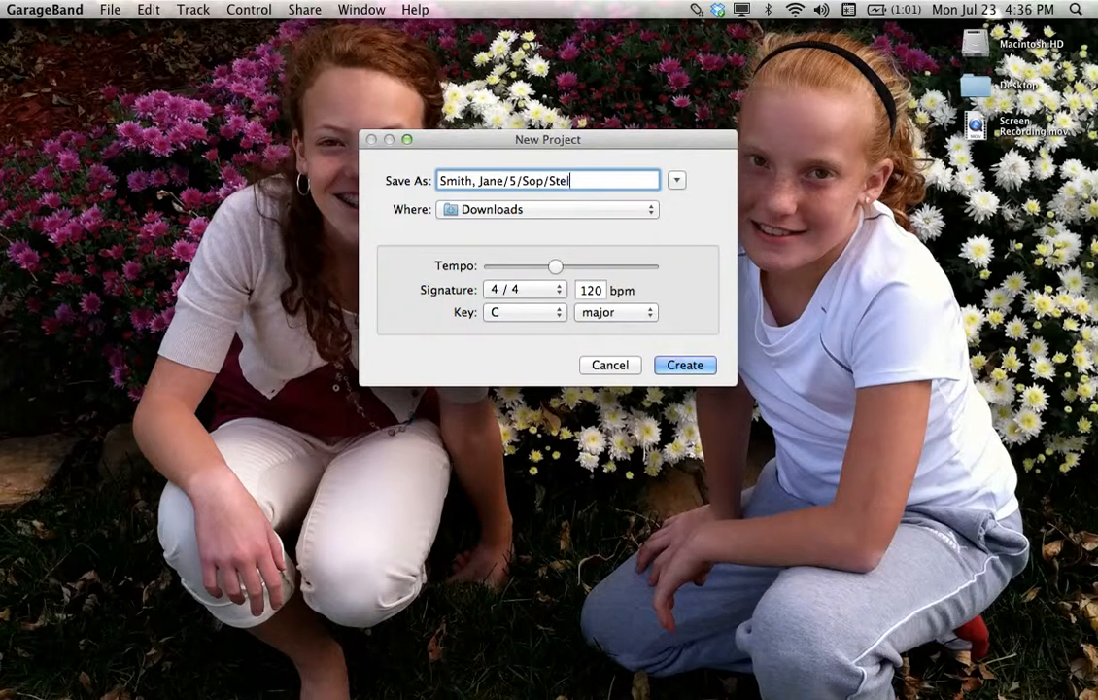
type("ling,K/Northeast/")
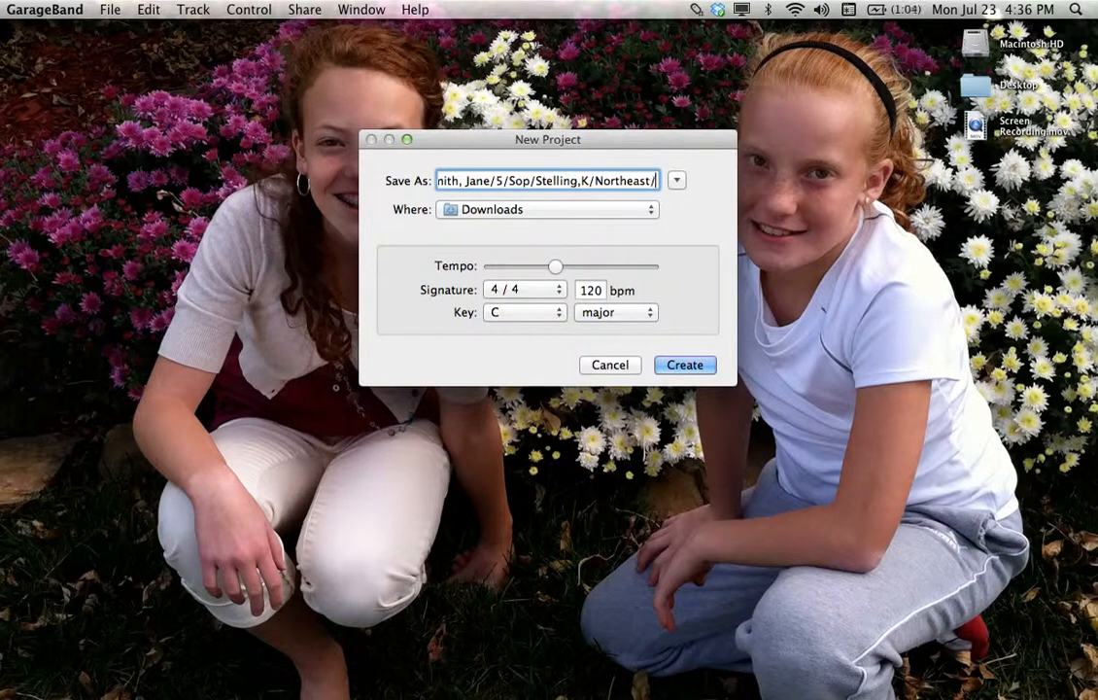
type("Kearney")
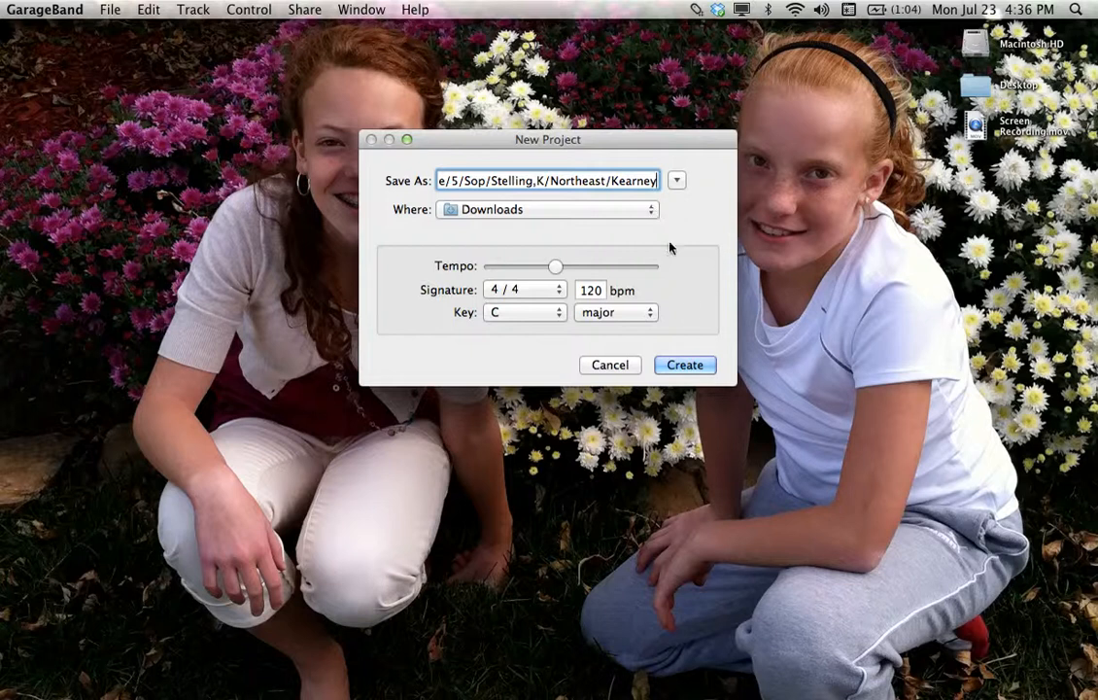
left_click(685, 365)
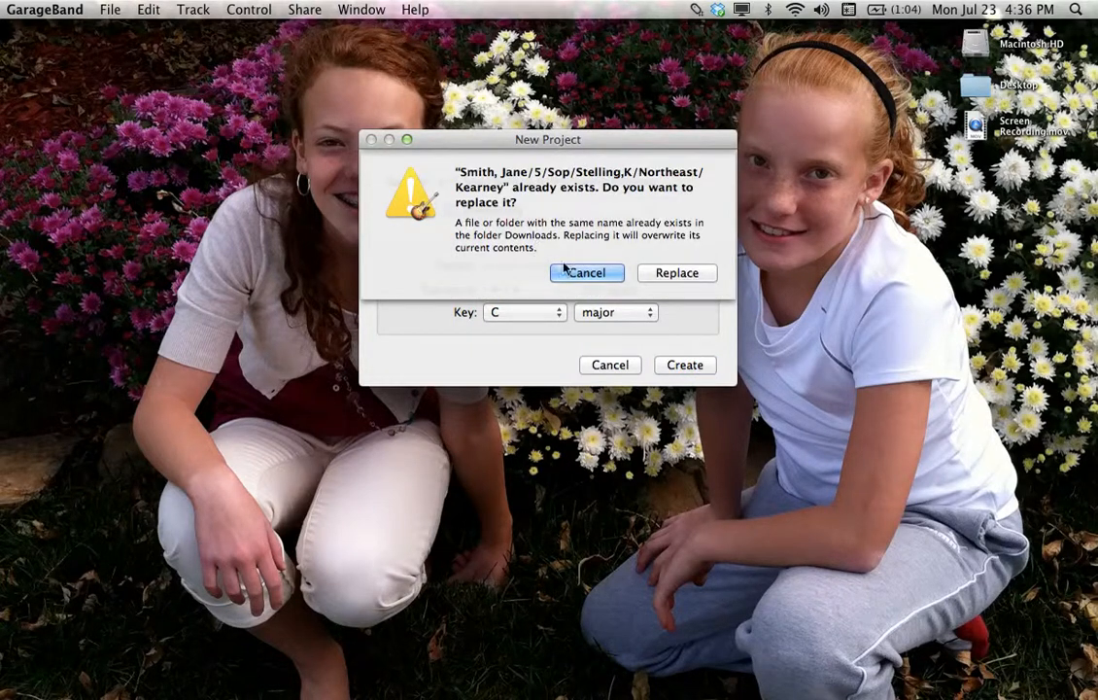
Replace the existing same-named project file and close the Grand Piano onscreen keyboard
left_click(664, 279)
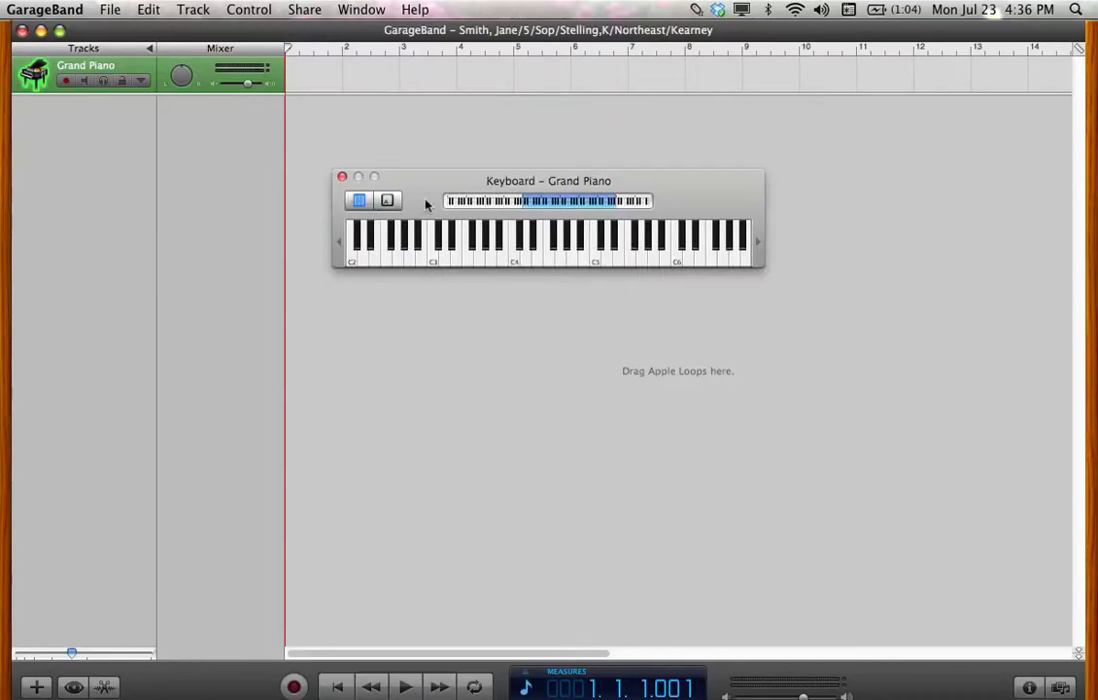
left_click(342, 178)
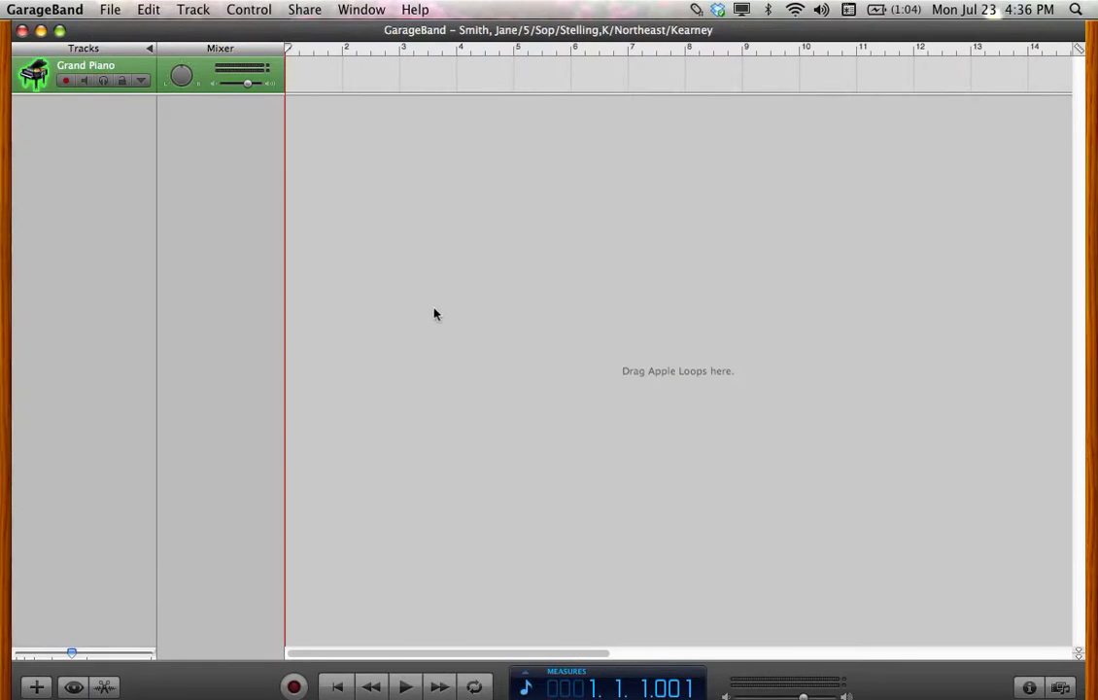
Add a new Real Instrument track below Grand Piano
left_click(36, 687)
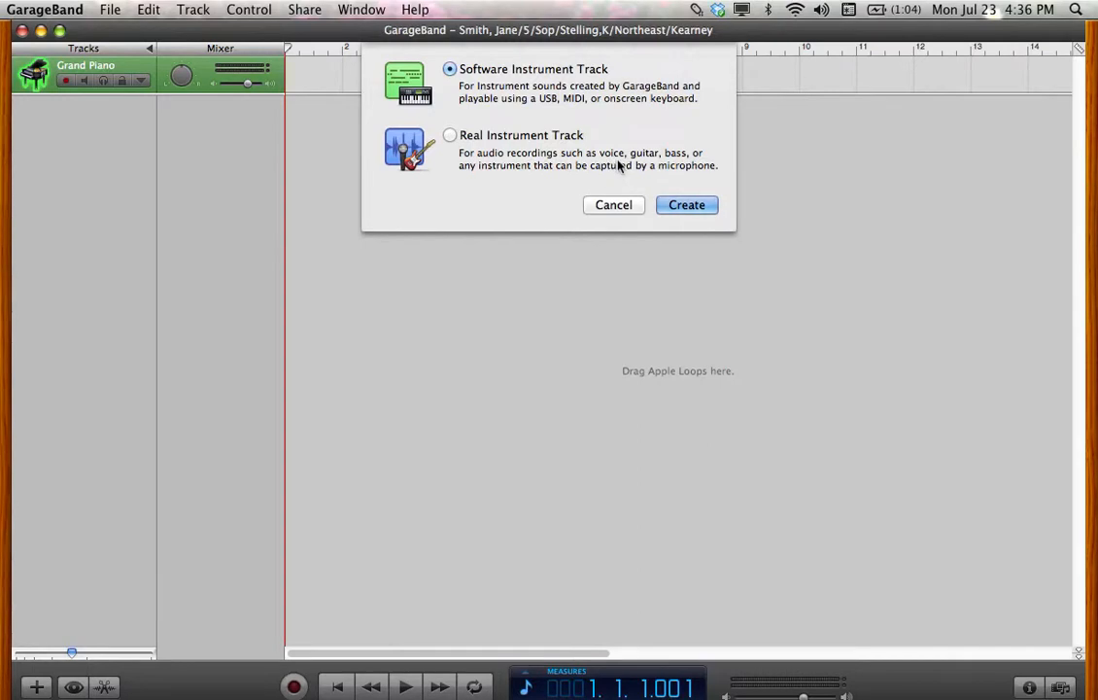
left_click(449, 136)
left_click(691, 205)
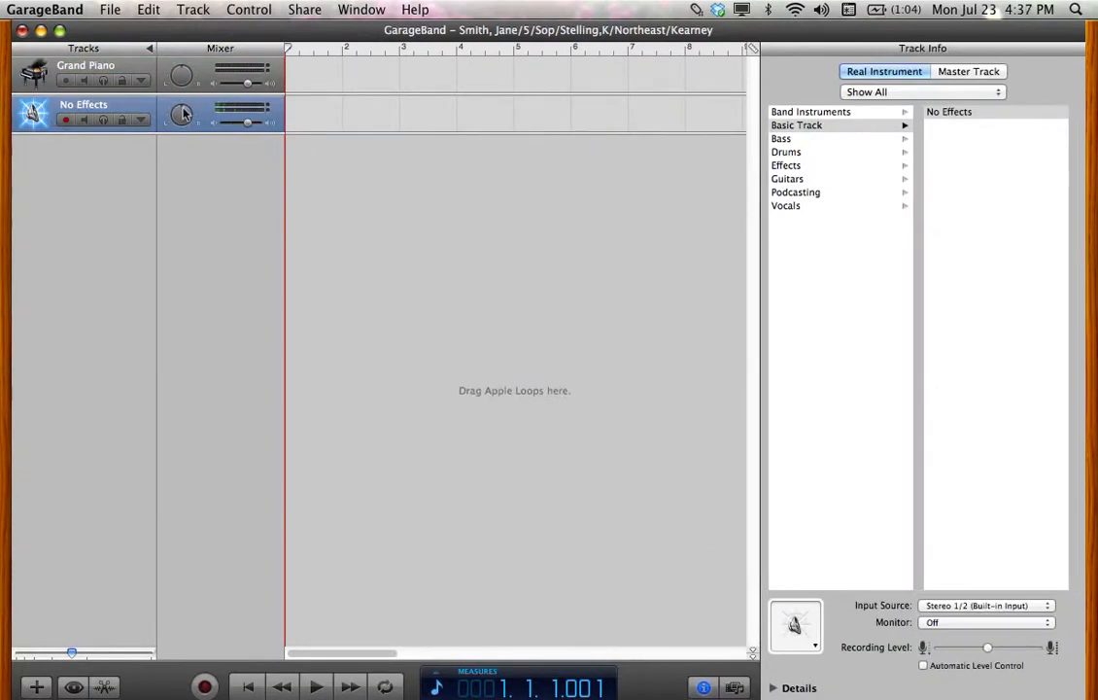
key("super+Tab")
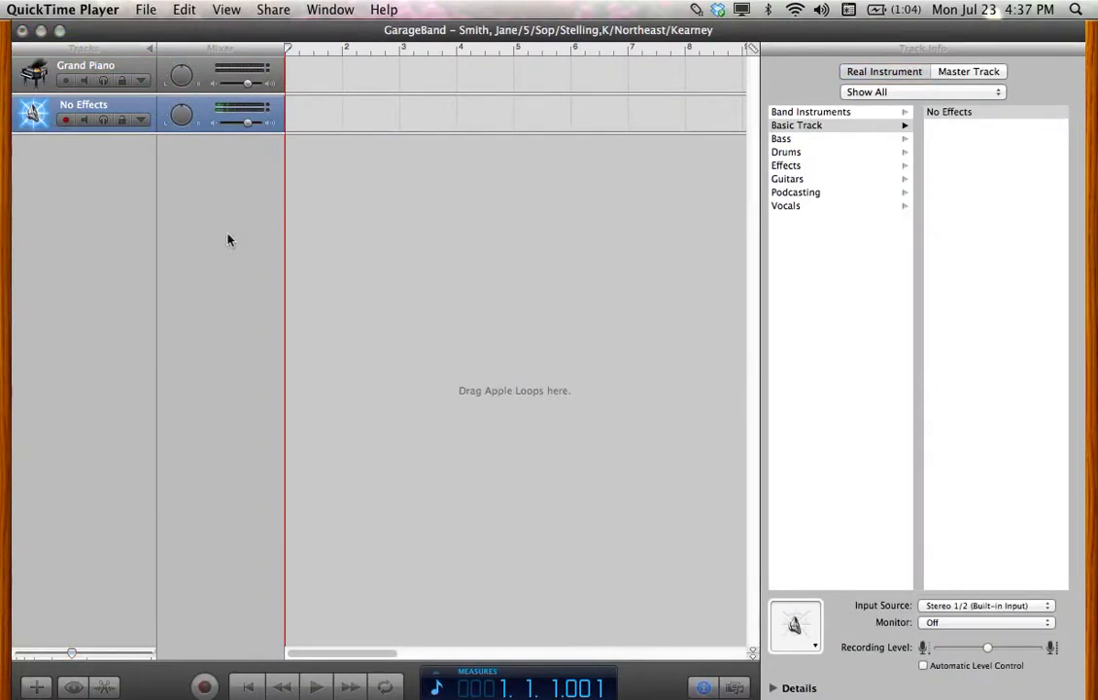
Rename the new track 'America' and lower its volume to -26.1 dB
left_click(104, 111)
left_click(104, 109)
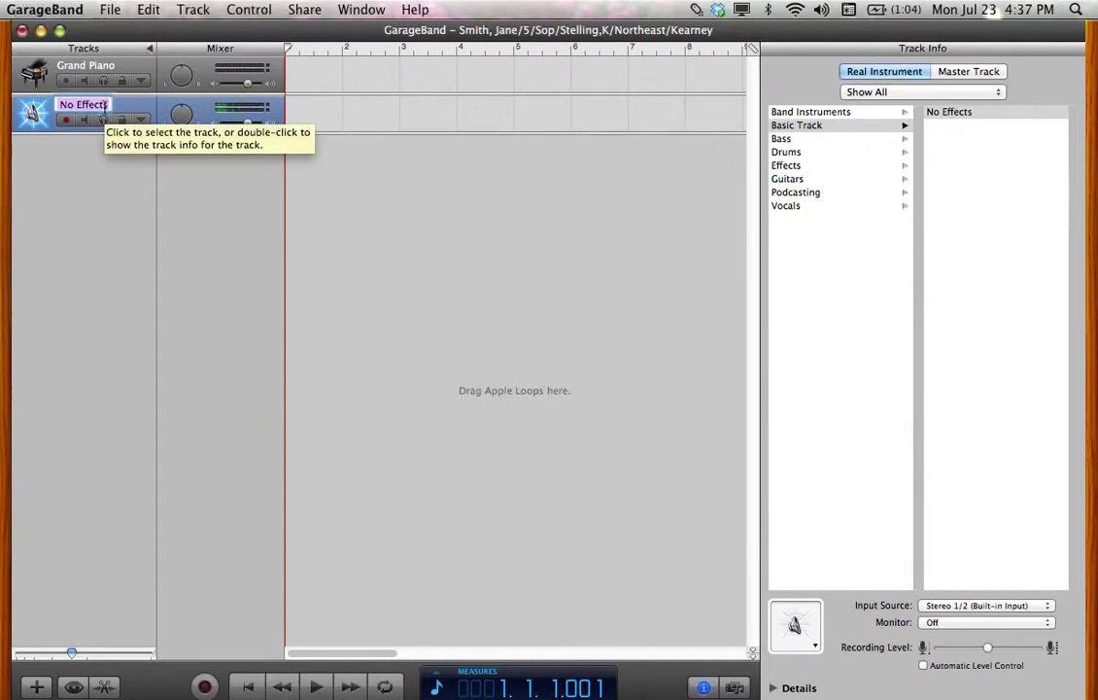
type("America")
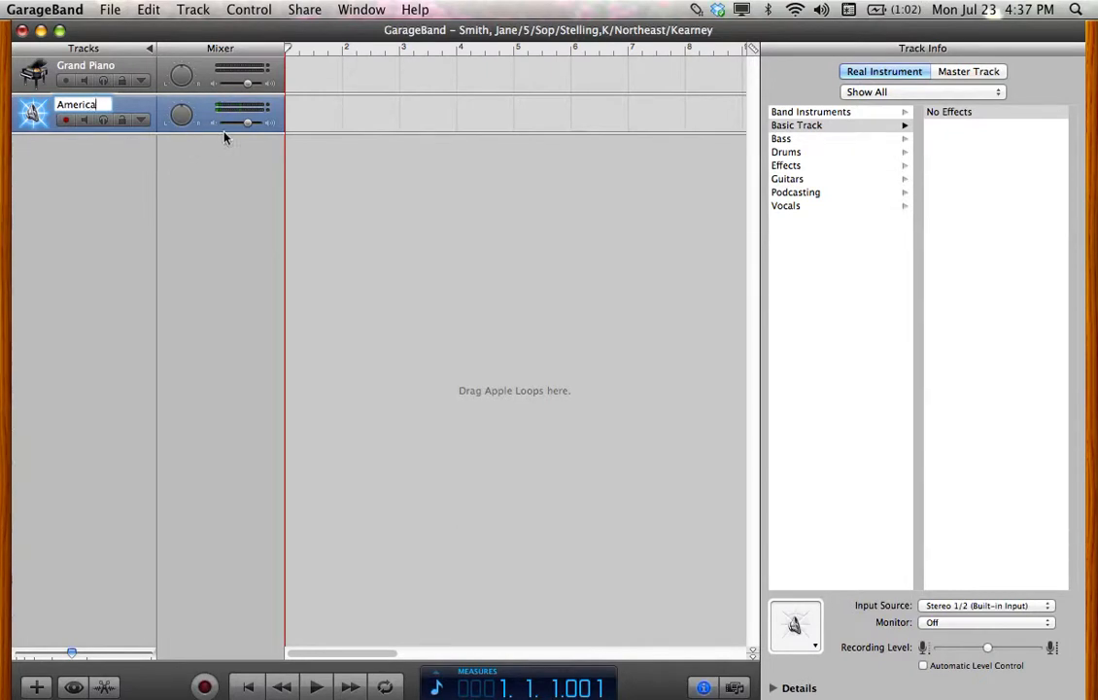
left_click_drag(248, 122, 230, 128)
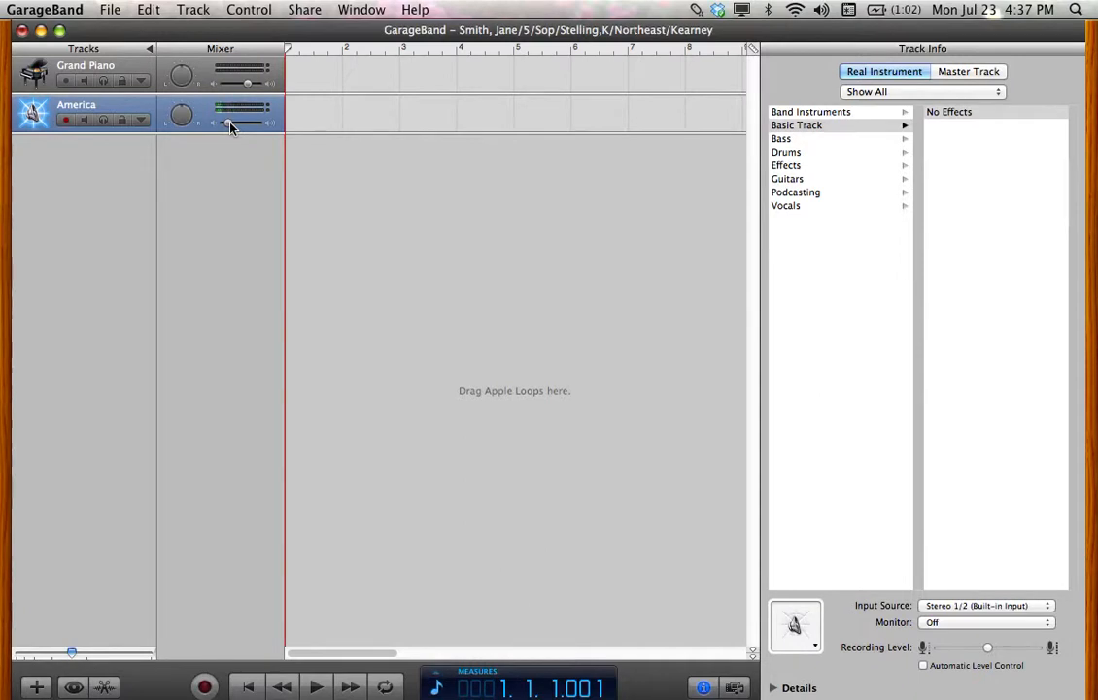
Toggle the metronome setting from the Control menu
left_click(250, 9)
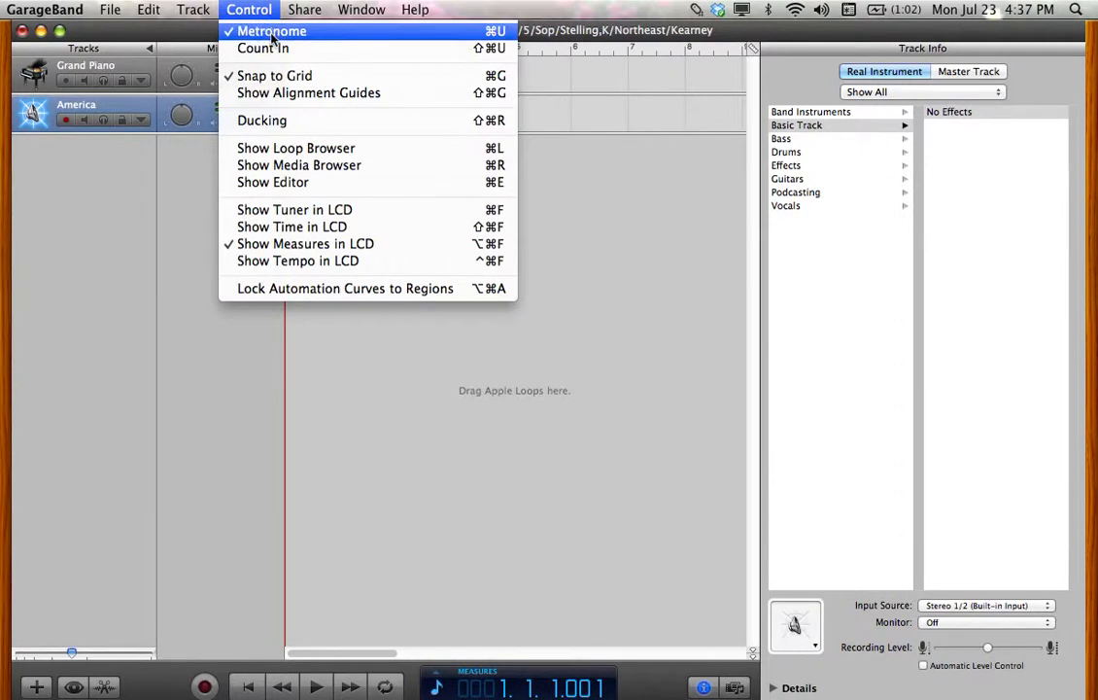
left_click(271, 32)
left_click(264, 10)
left_click(259, 33)
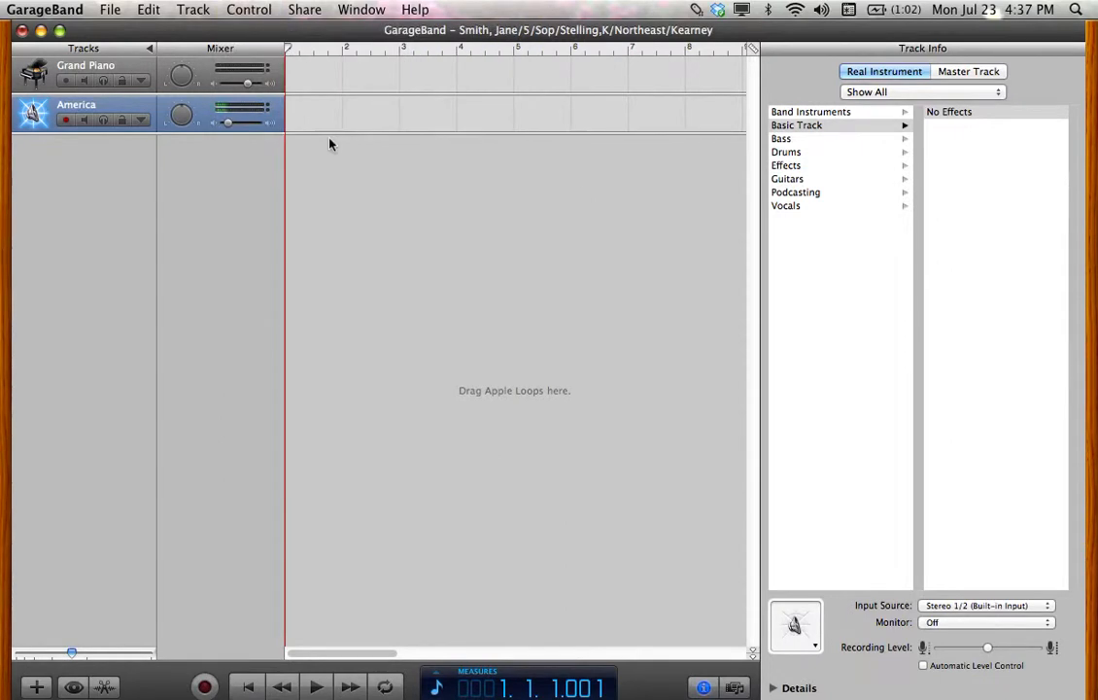
Give the America track the Vocals No Effects preset
left_click(786, 208)
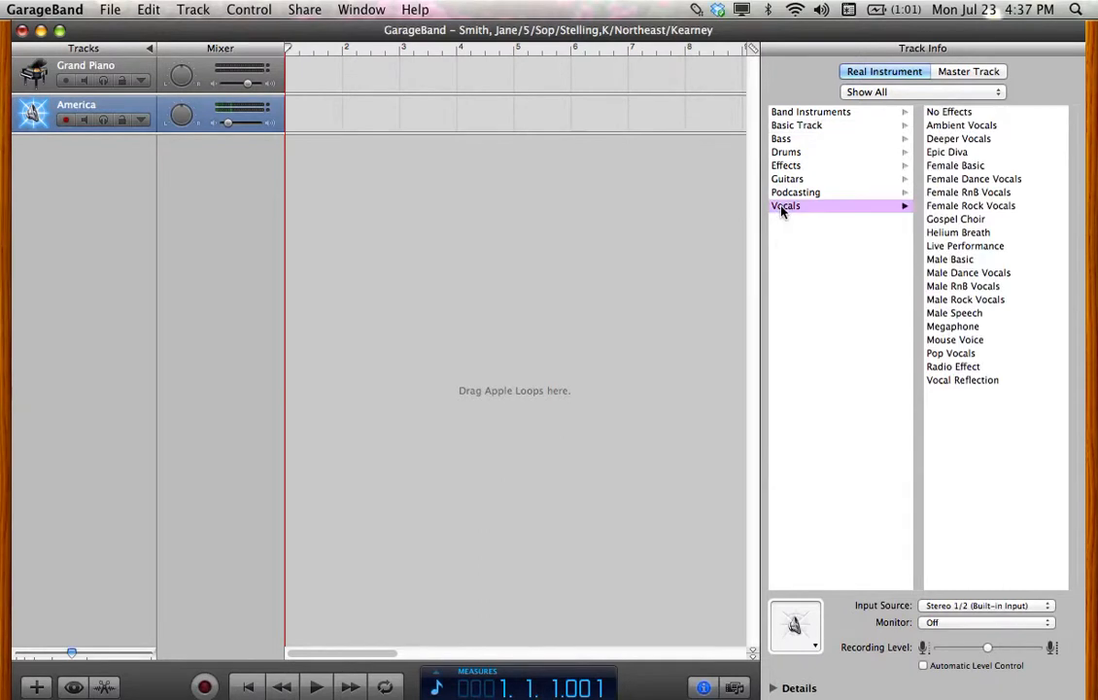
left_click(956, 114)
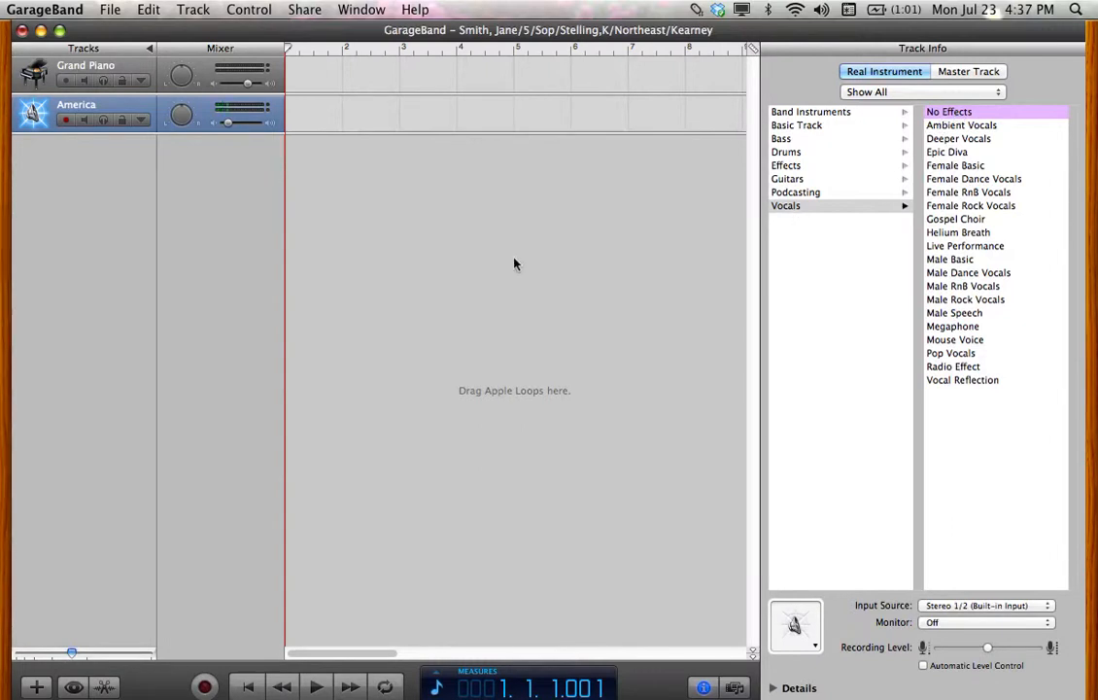
left_click(289, 53)
mouse_move(289, 53)
left_mouse_down()
mouse_move(498, 50)
mouse_move(288, 48)
left_mouse_up()
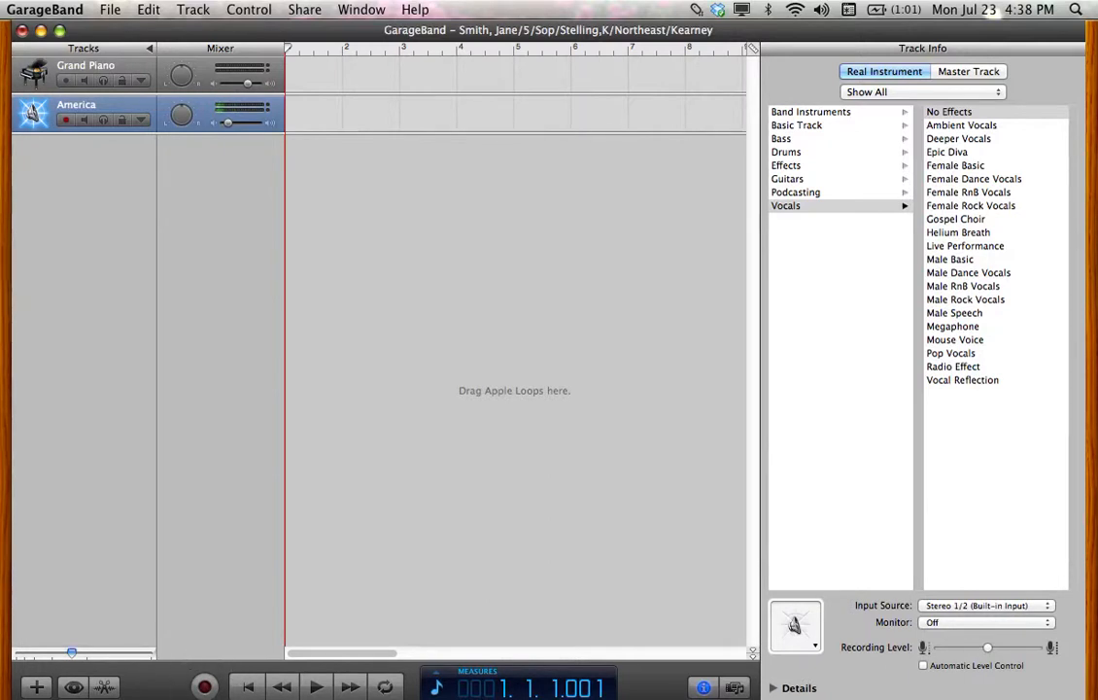
Record a vocal take on America, stop playback, and move the playhead back to measure 3
left_click(206, 687)
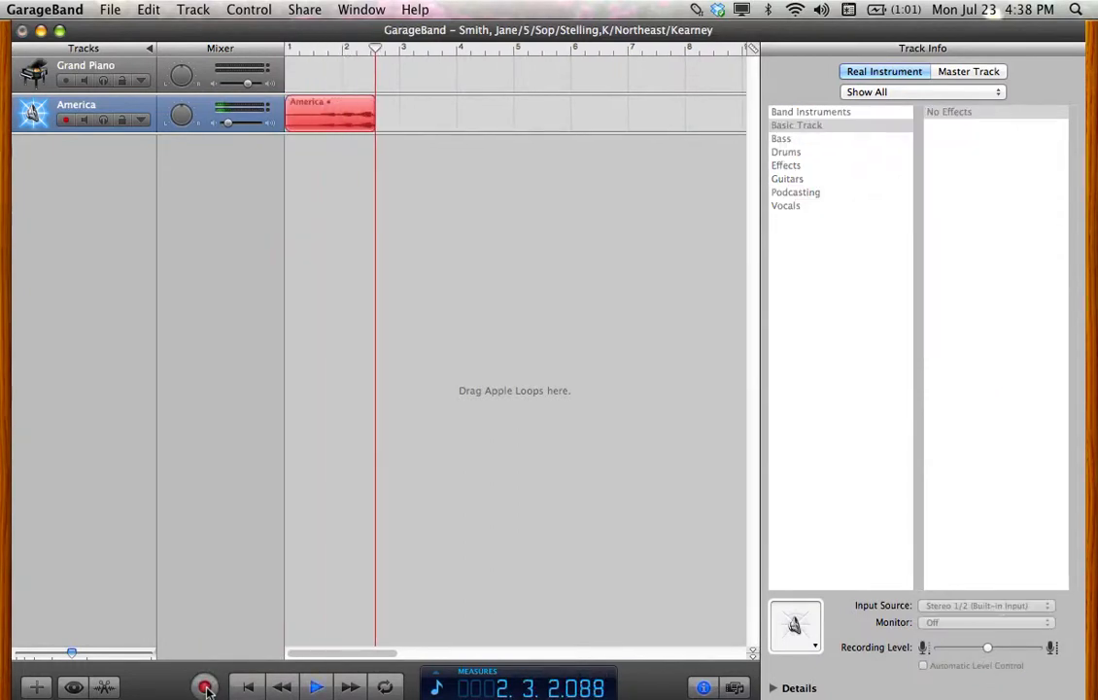
left_click(206, 687)
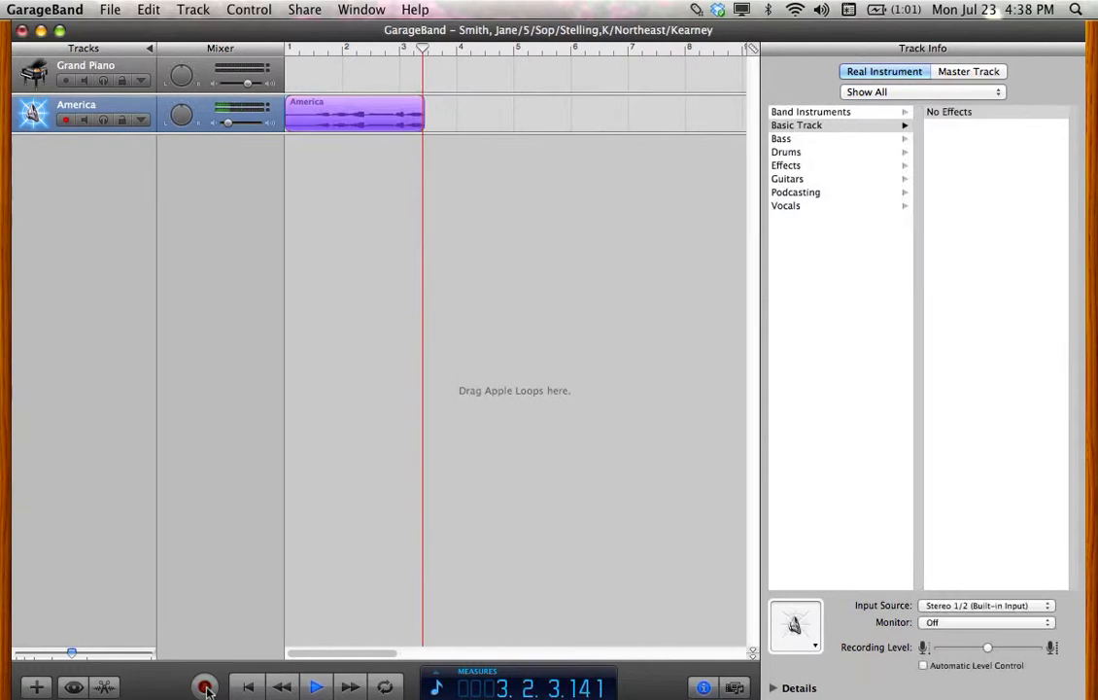
left_click(316, 687)
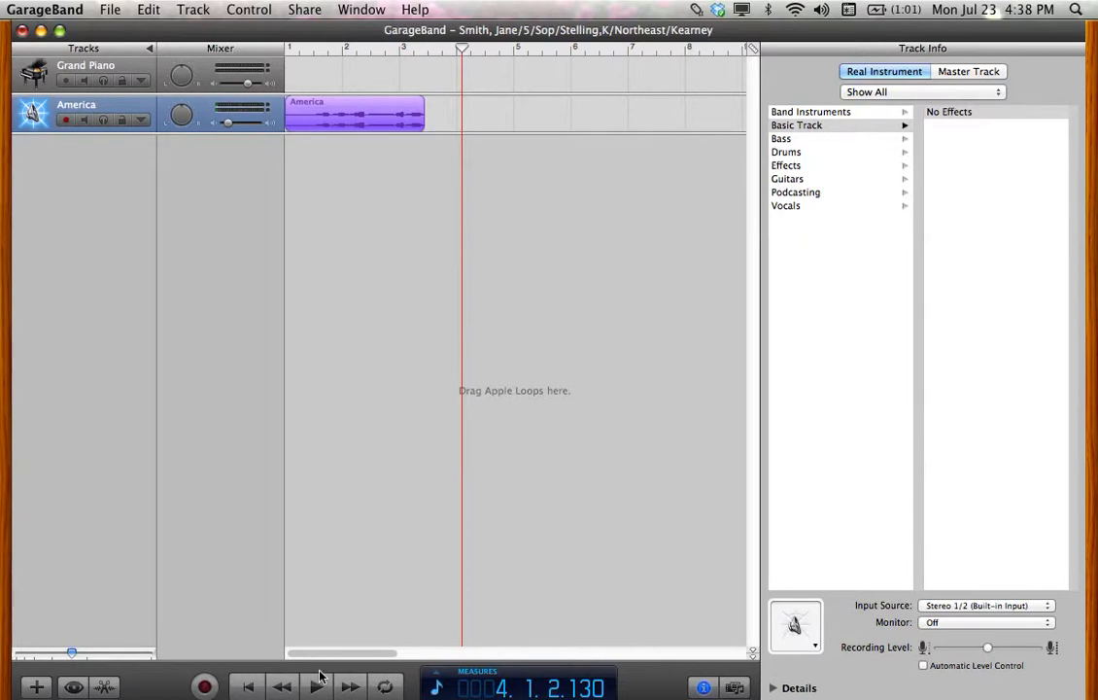
left_click_drag(326, 120, 301, 124)
left_click_drag(461, 50, 428, 50)
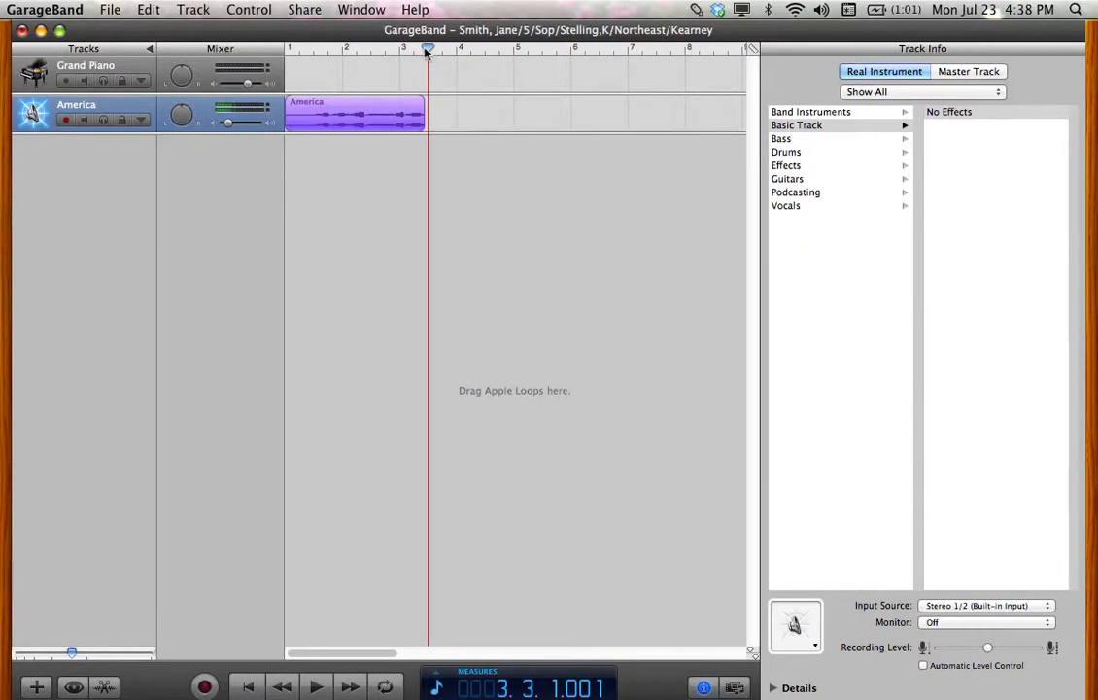
Save the project and add a third Real Instrument track using the Vocals No Effects preset
left_click(111, 12)
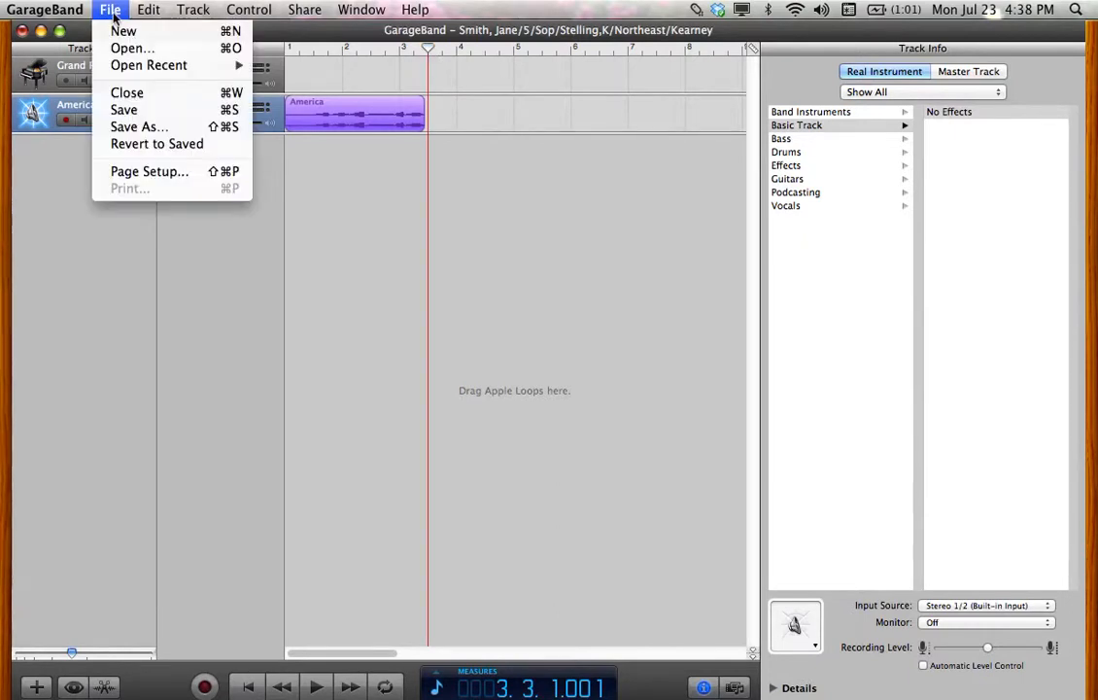
left_click(150, 114)
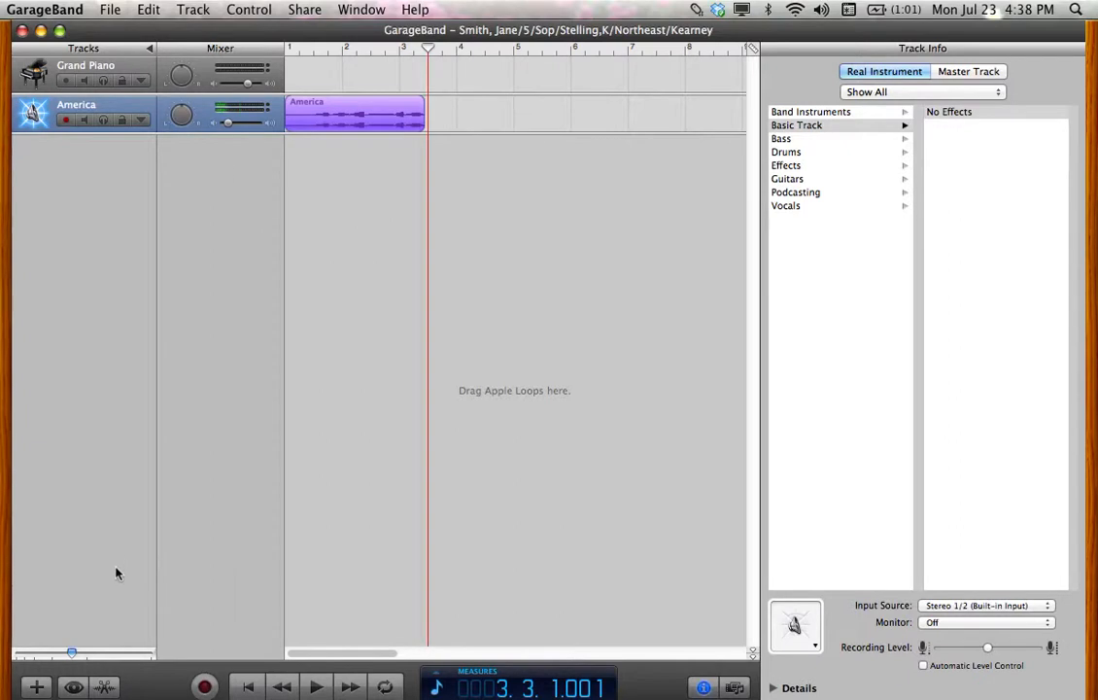
left_click(36, 687)
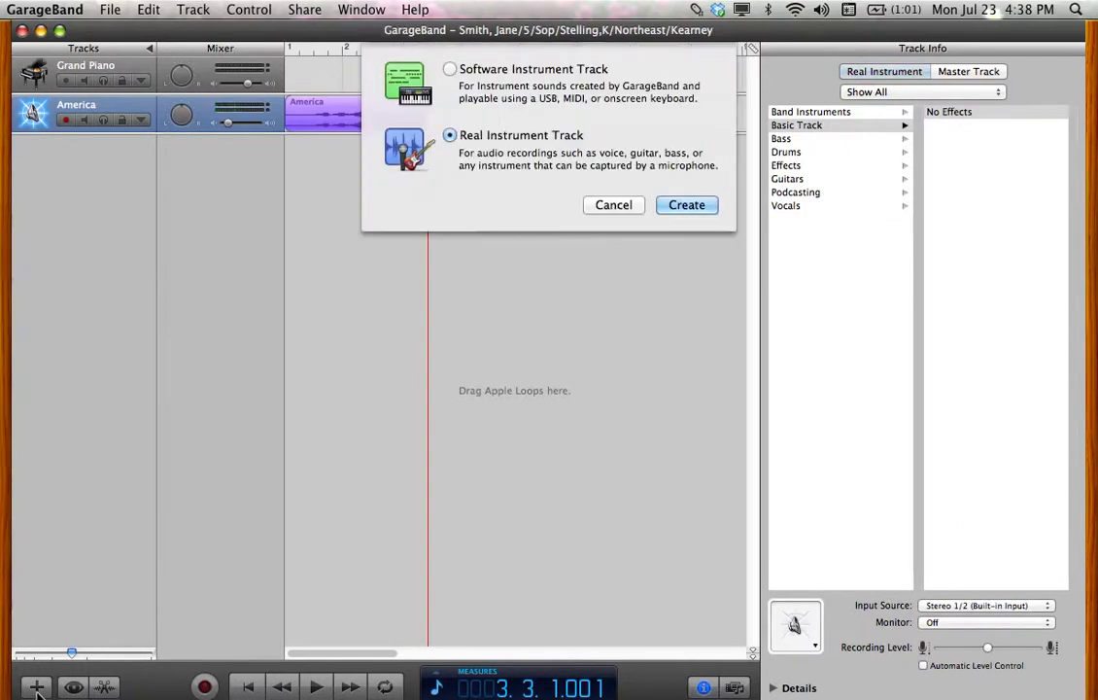
left_click(712, 205)
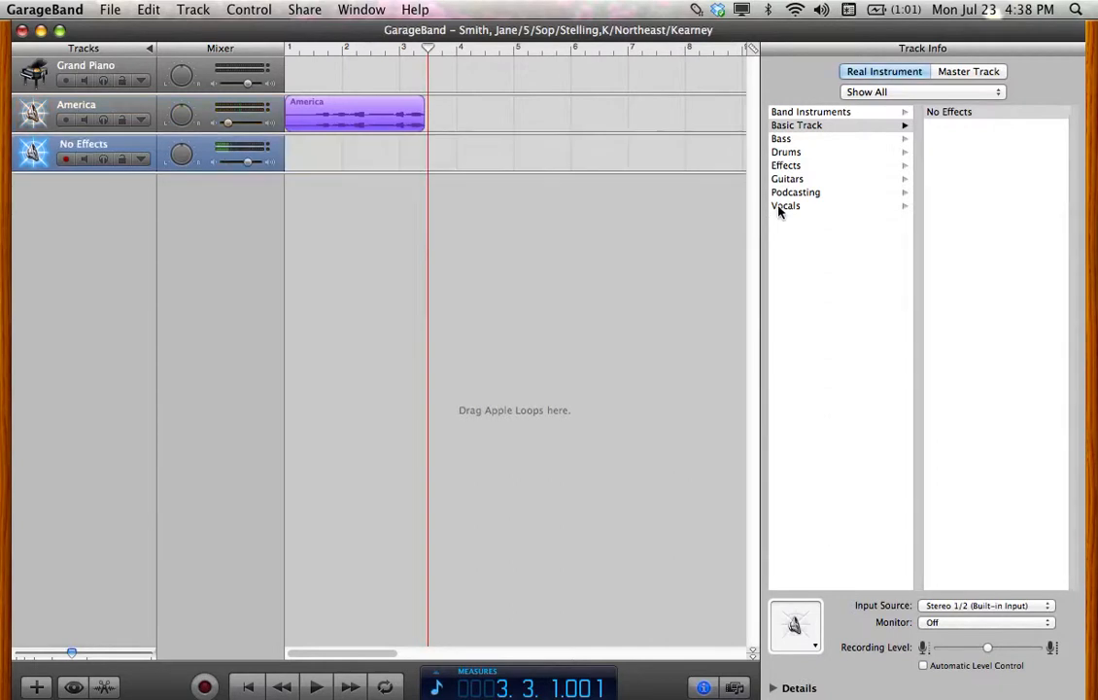
left_click(783, 207)
left_click(951, 113)
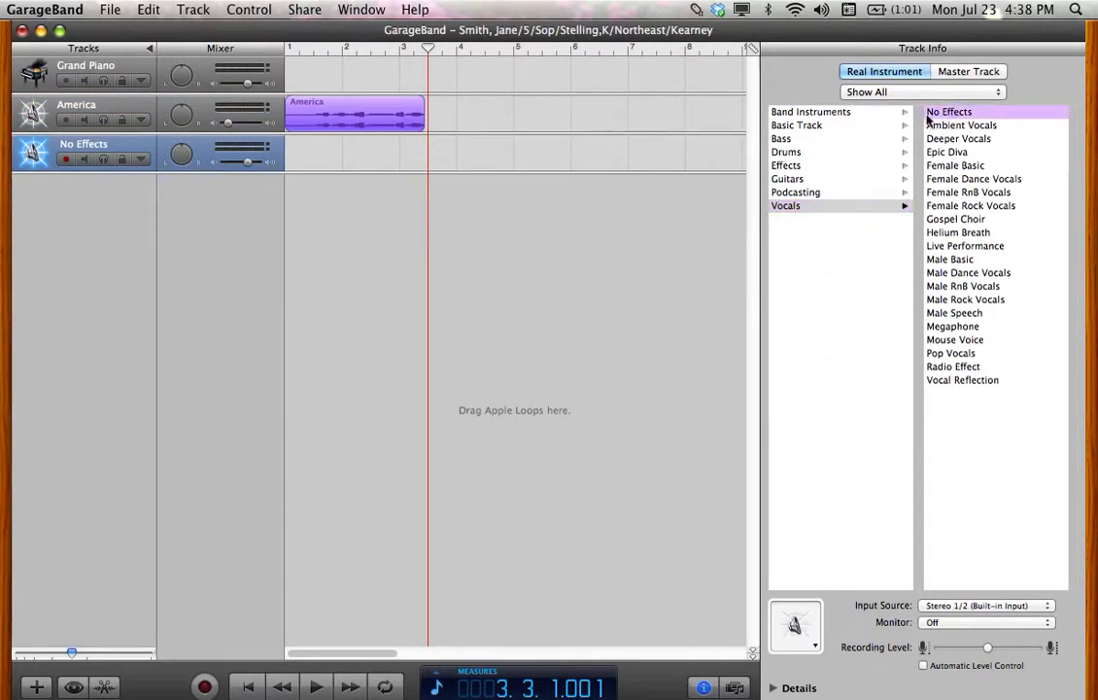
left_click(106, 149)
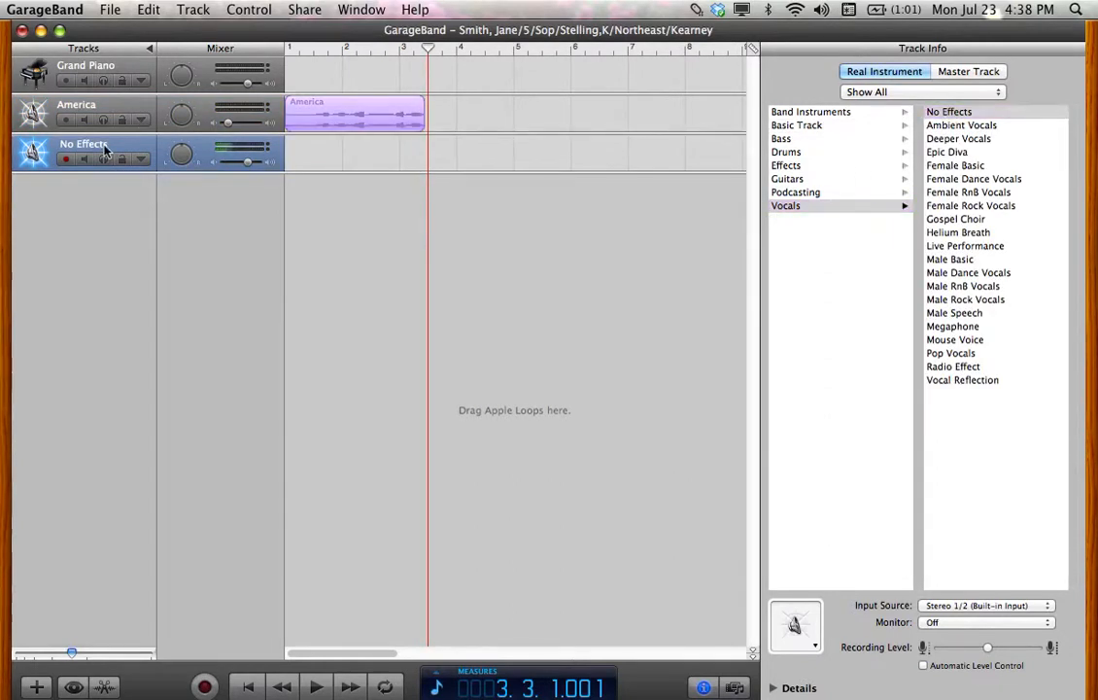
Rename the new track 'America 2' and mute the original America track
left_click(105, 146)
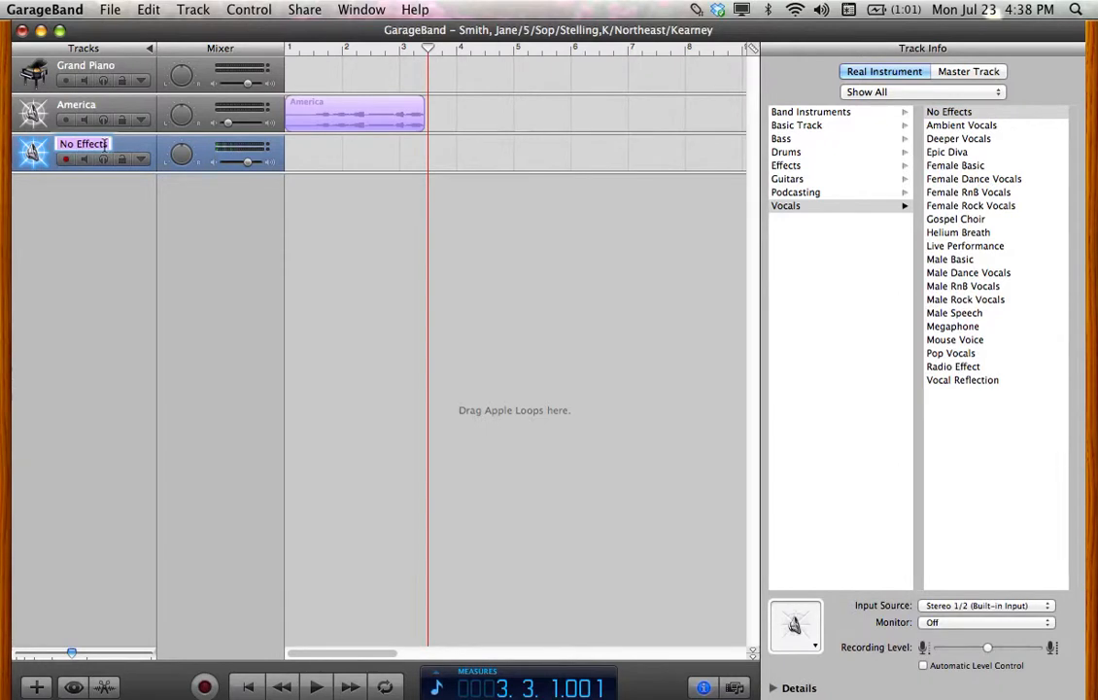
type("America 2")
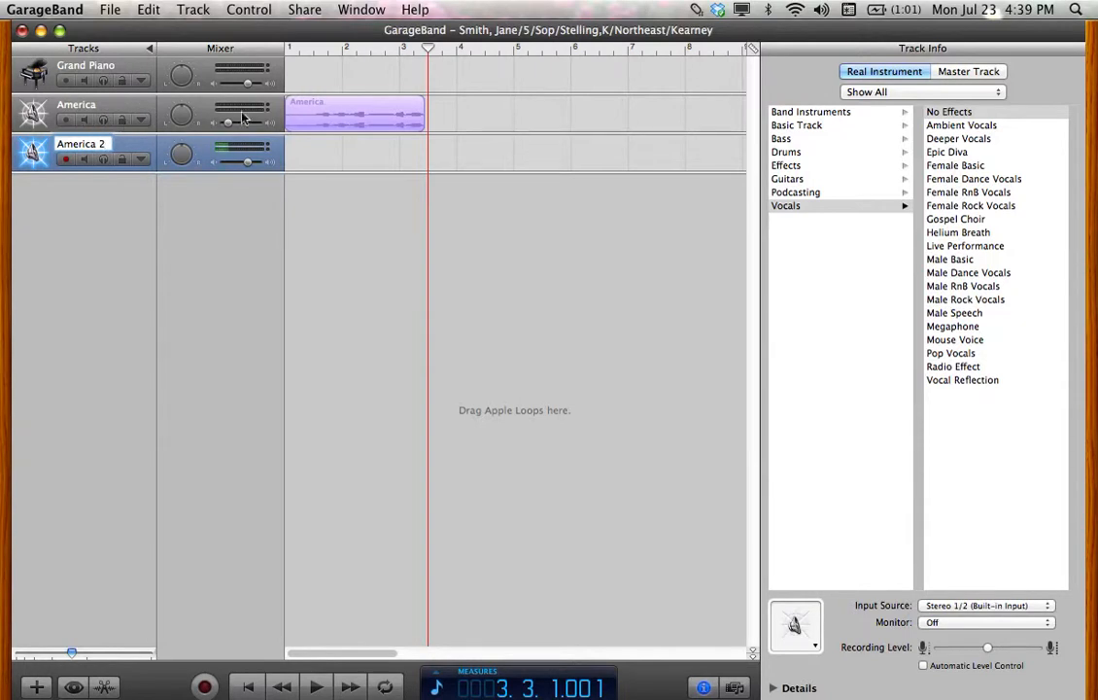
left_click(84, 121)
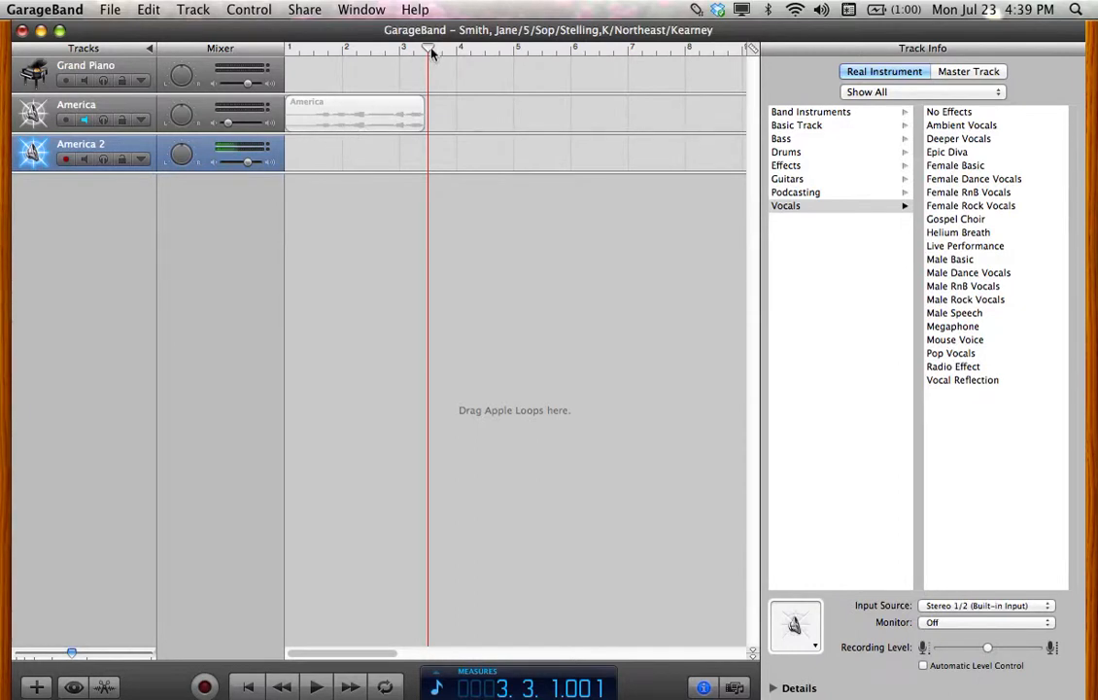
Record a take on America 2 from the song start with its volume lowered, then return to the beginning
left_click_drag(432, 50, 296, 52)
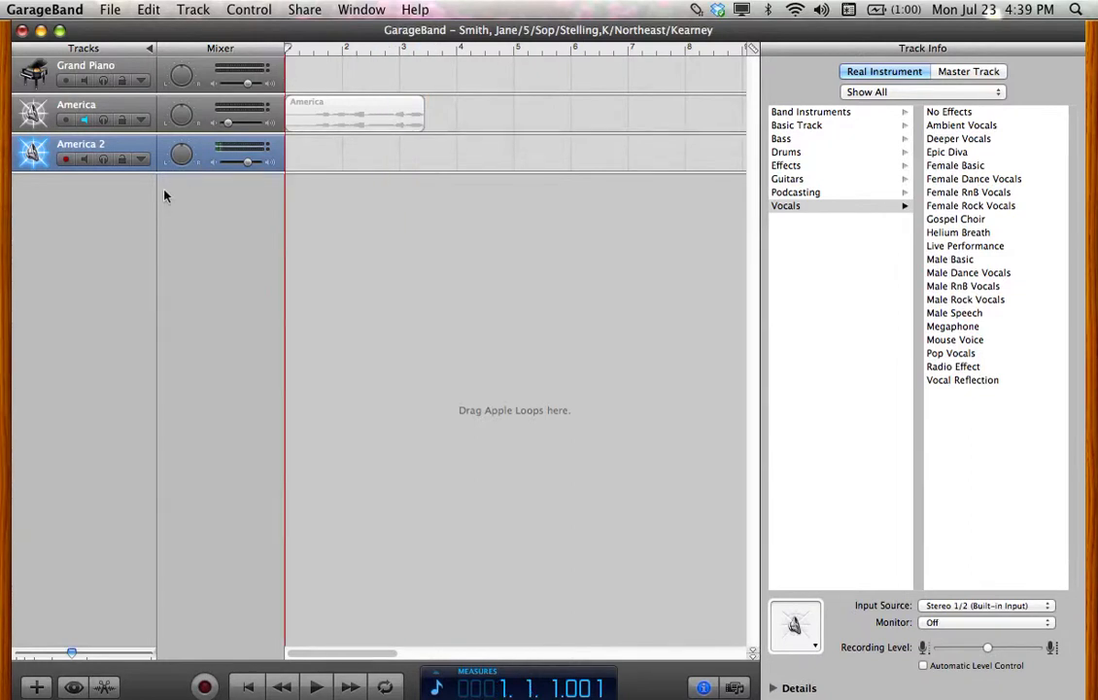
left_click_drag(248, 161, 228, 164)
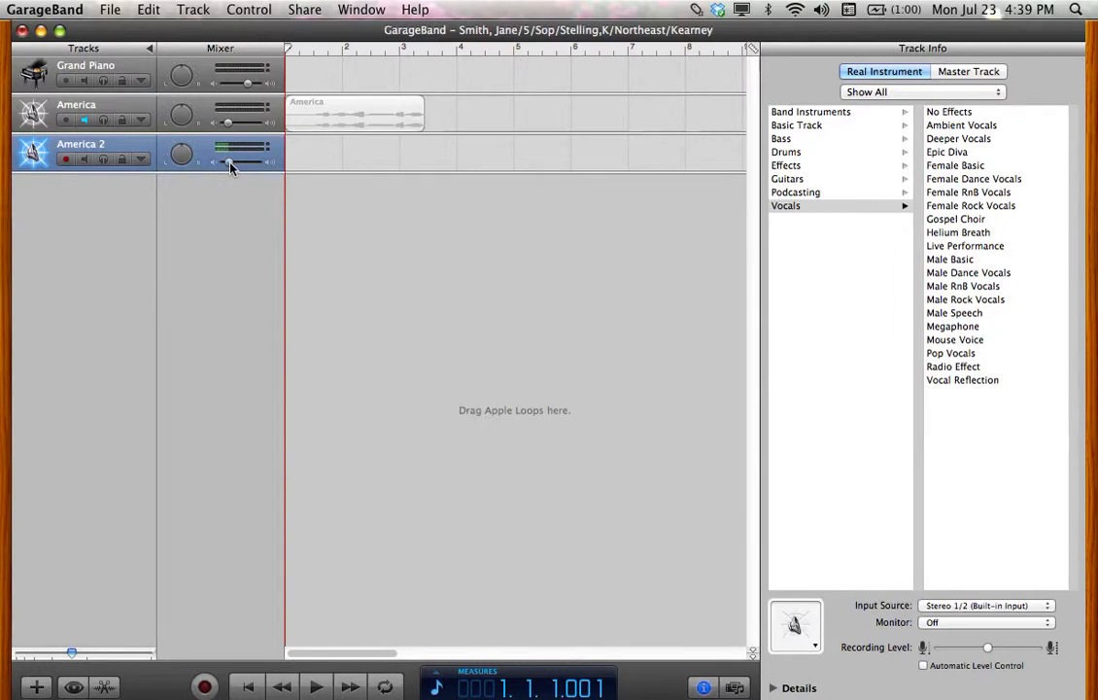
left_click(206, 687)
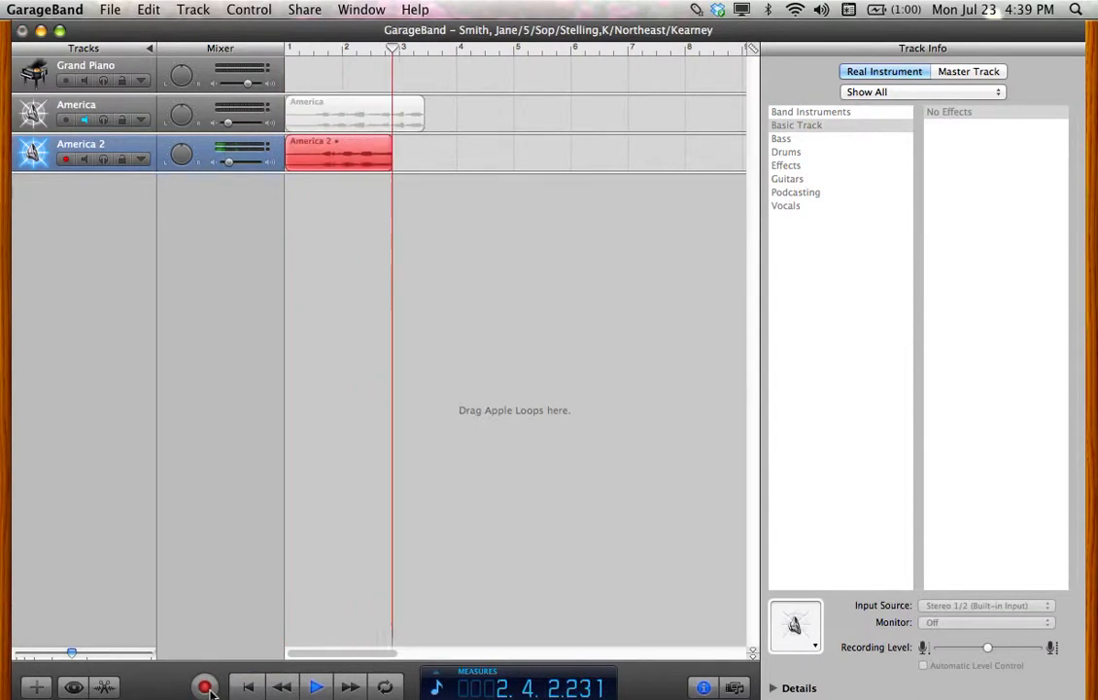
left_click(206, 687)
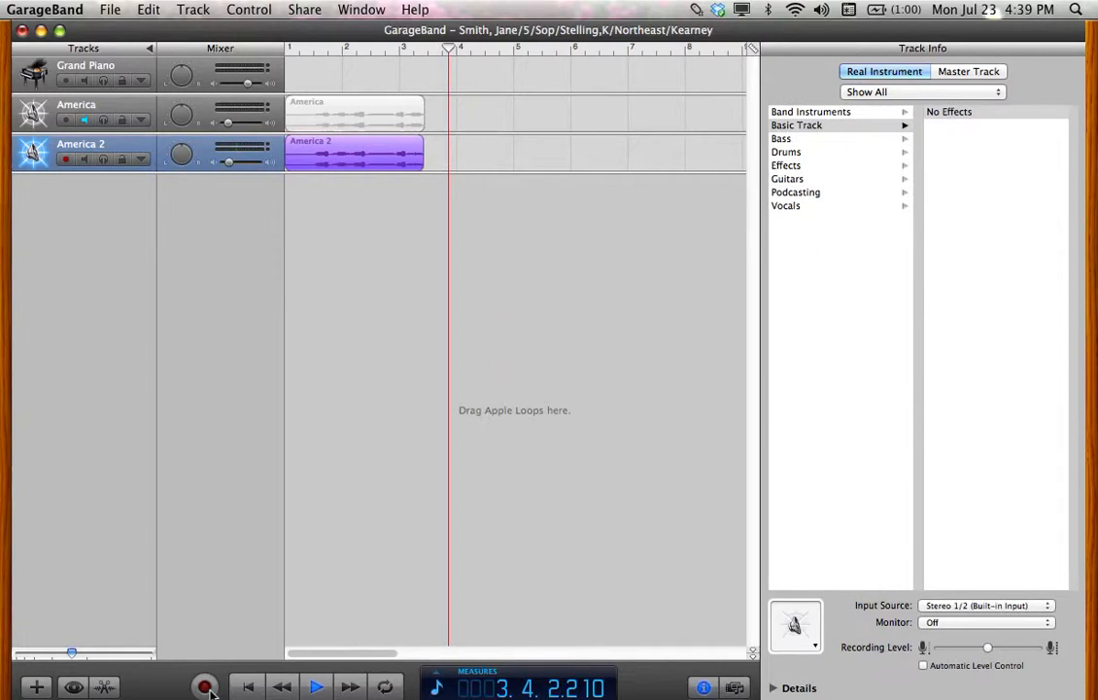
left_click(315, 687)
left_click(248, 687)
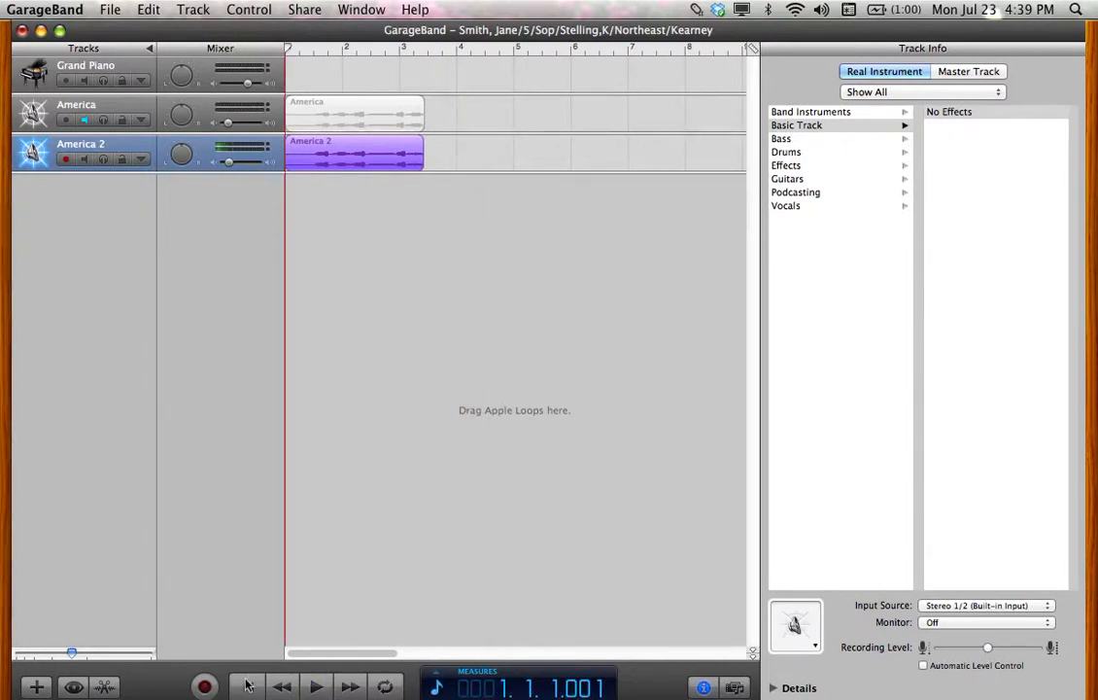
Review the America 2 take, reset its volume to 0.0 dB, replay it, then select America
left_click(317, 687)
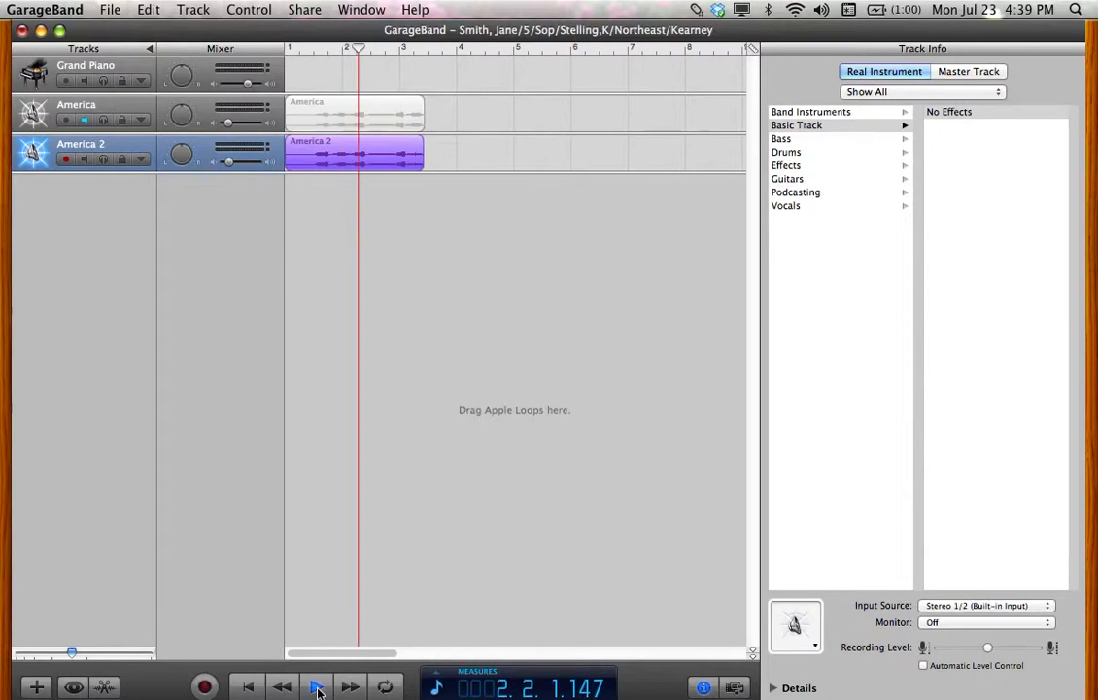
left_click(317, 687)
left_click_drag(230, 166, 251, 168)
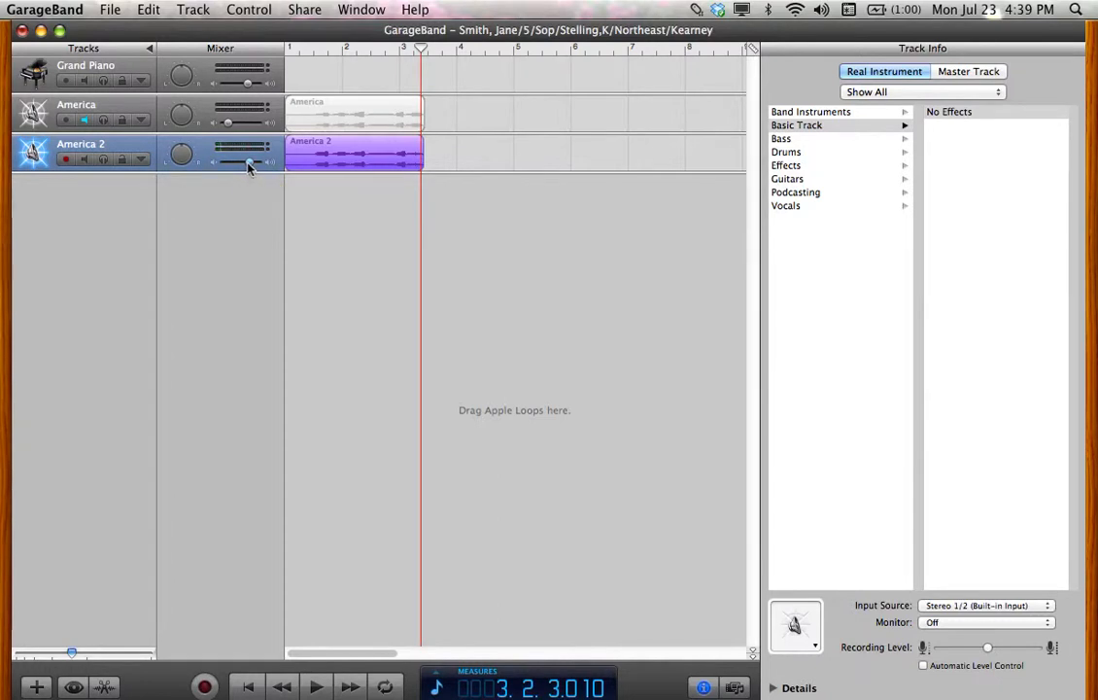
left_click(250, 687)
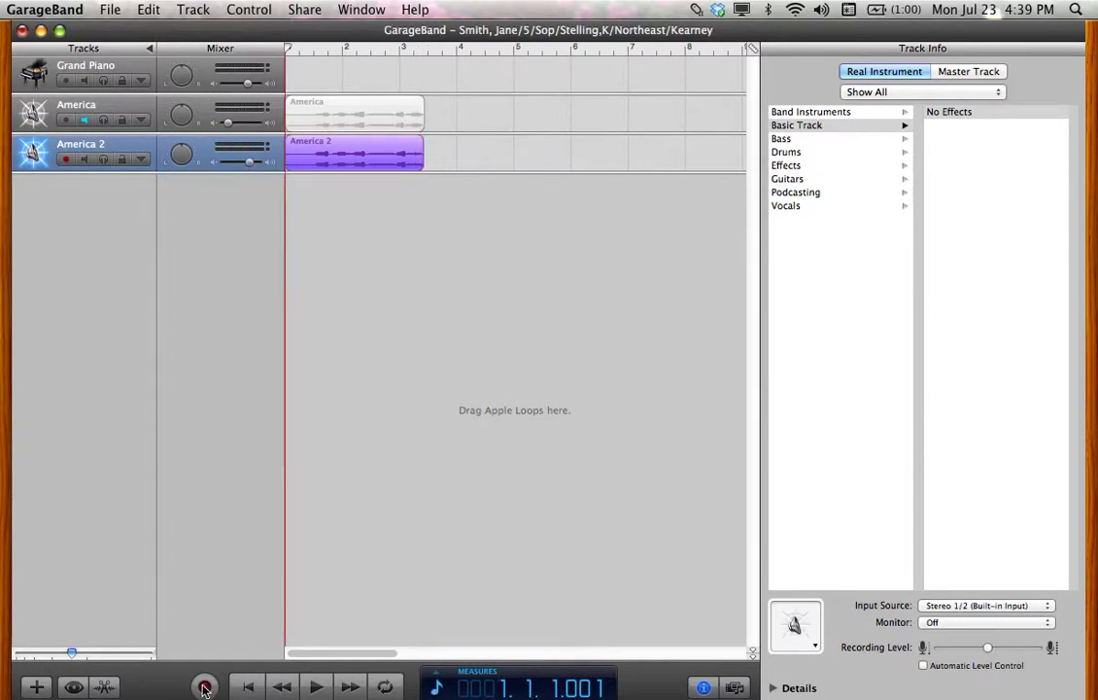
left_click(317, 687)
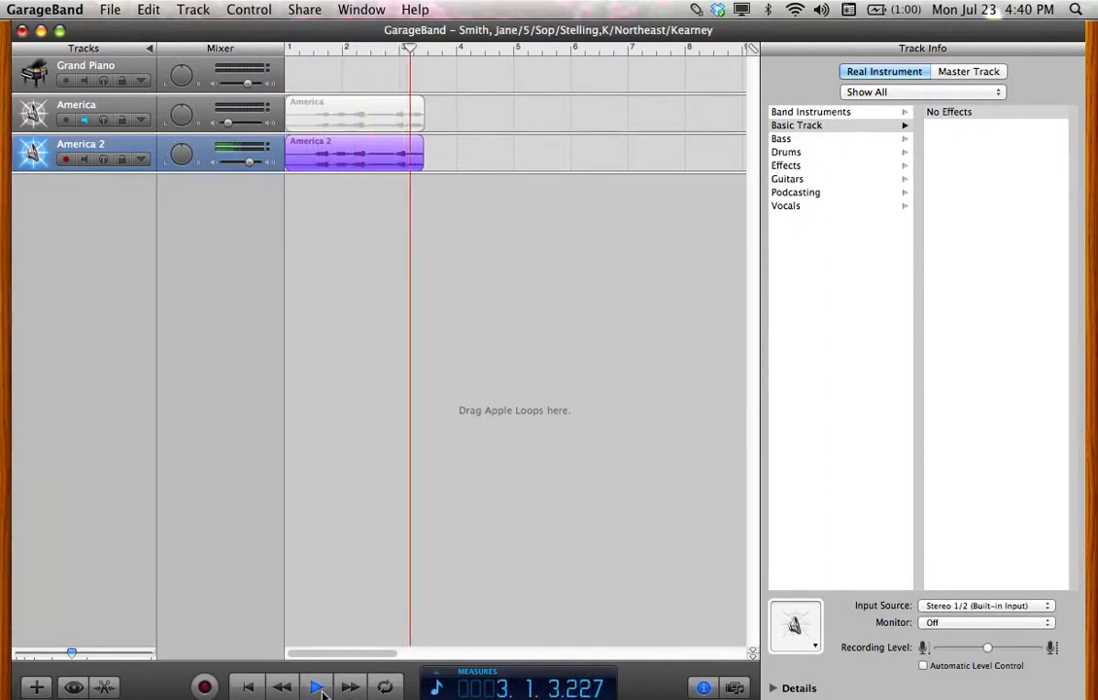
left_click(318, 687)
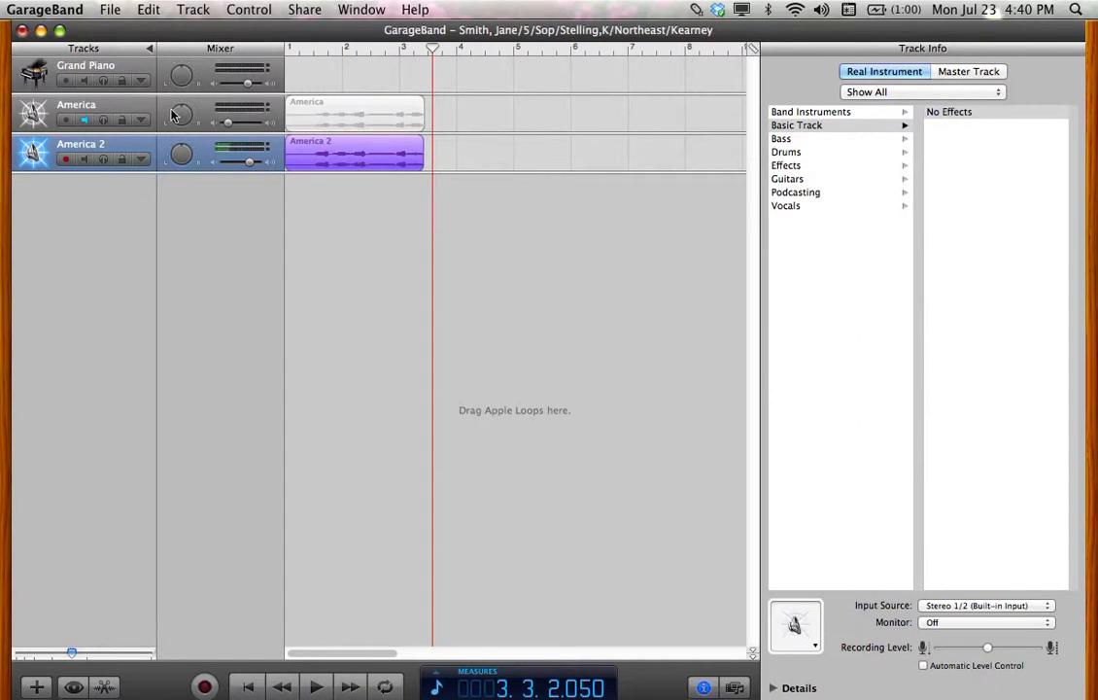
left_click(141, 111)
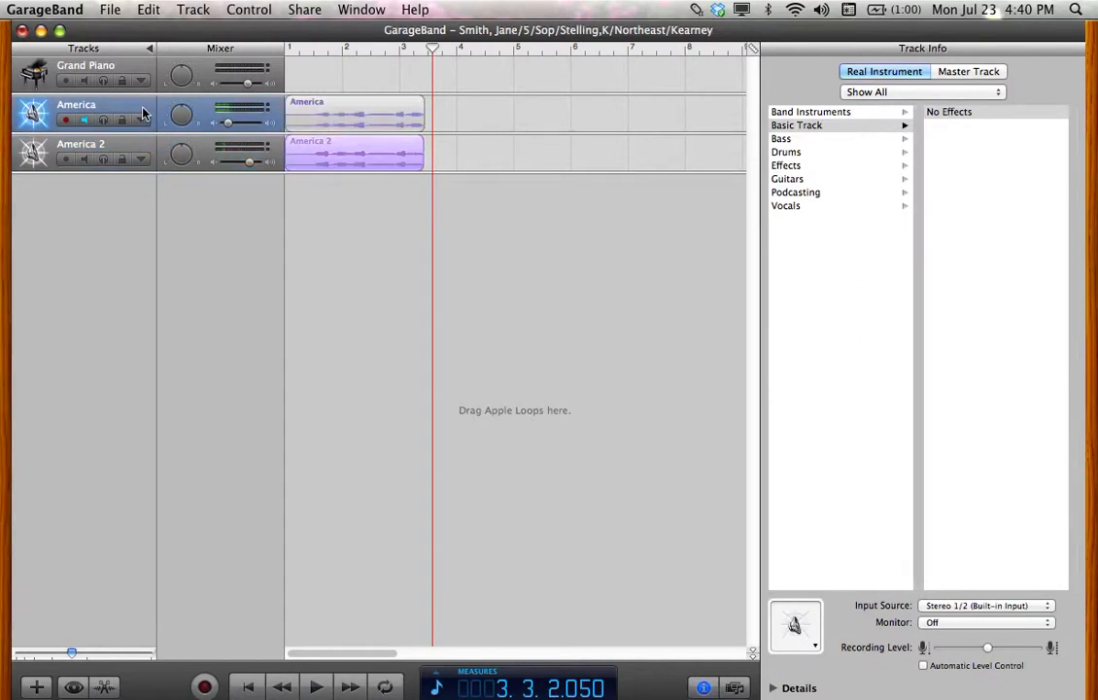
Delete the original America track, leaving only Grand Piano and America 2
left_click(193, 10)
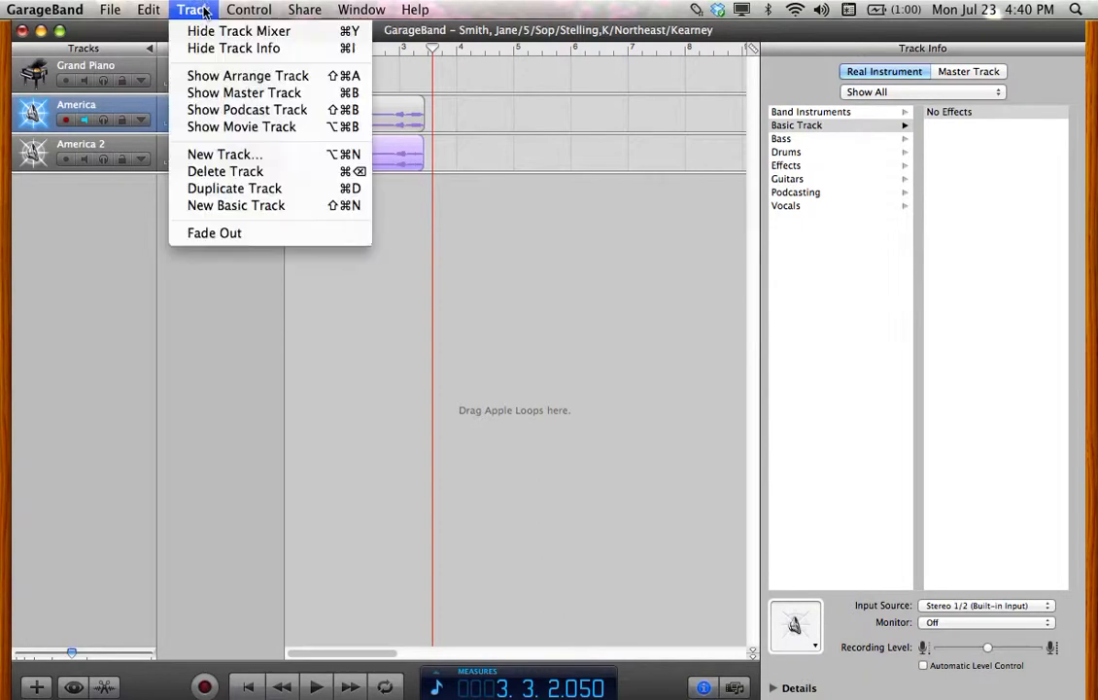
left_click(250, 173)
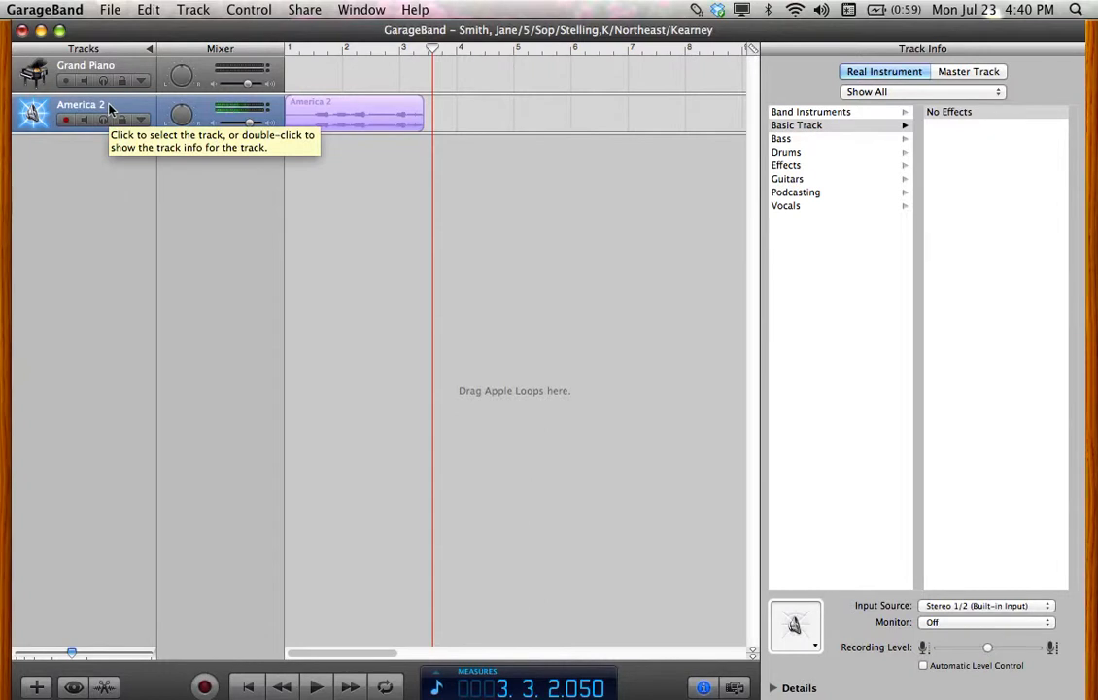
Add a third real-instrument track, lower its volume, and rename it Jubilate
left_click(37, 687)
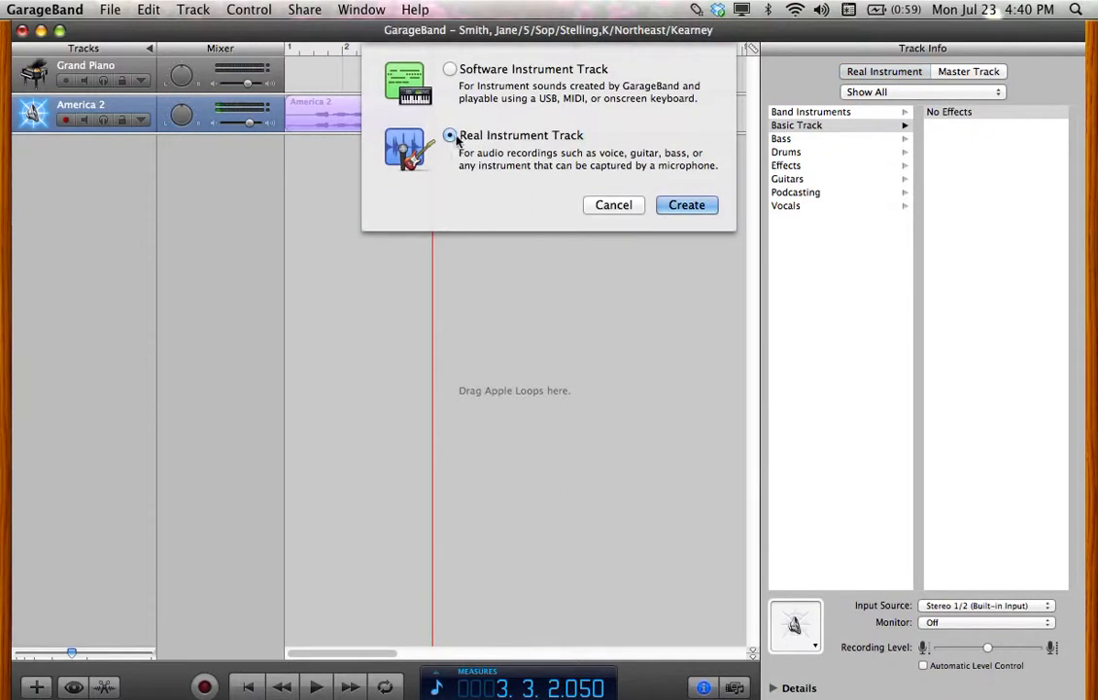
left_click(687, 208)
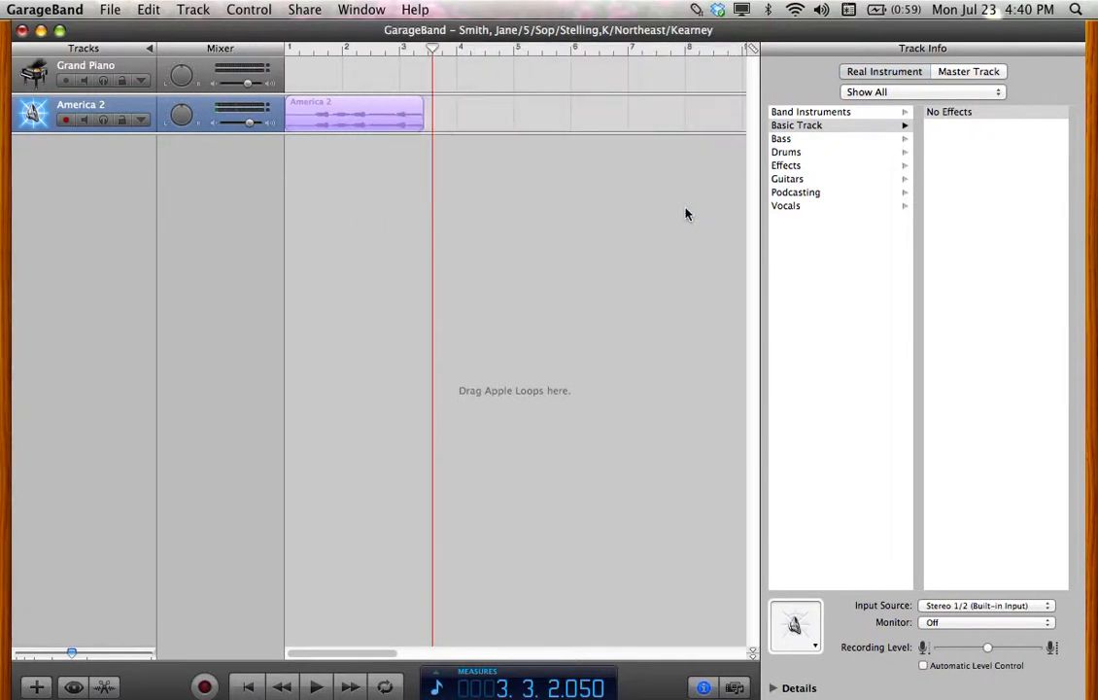
left_click_drag(249, 161, 233, 167)
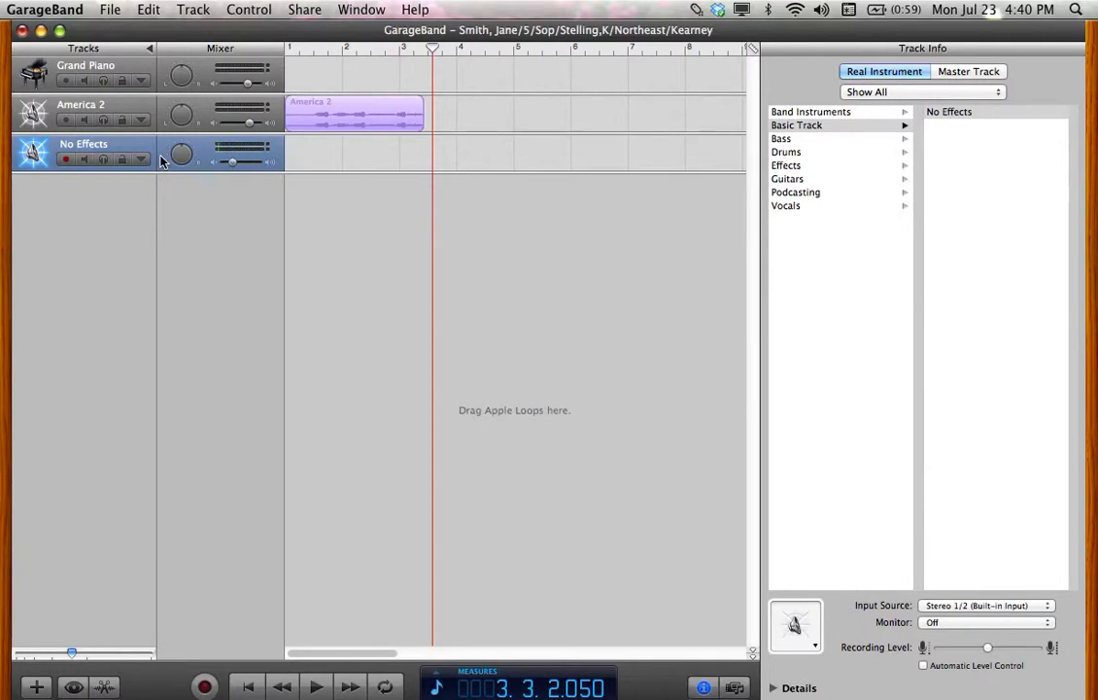
left_click(101, 145)
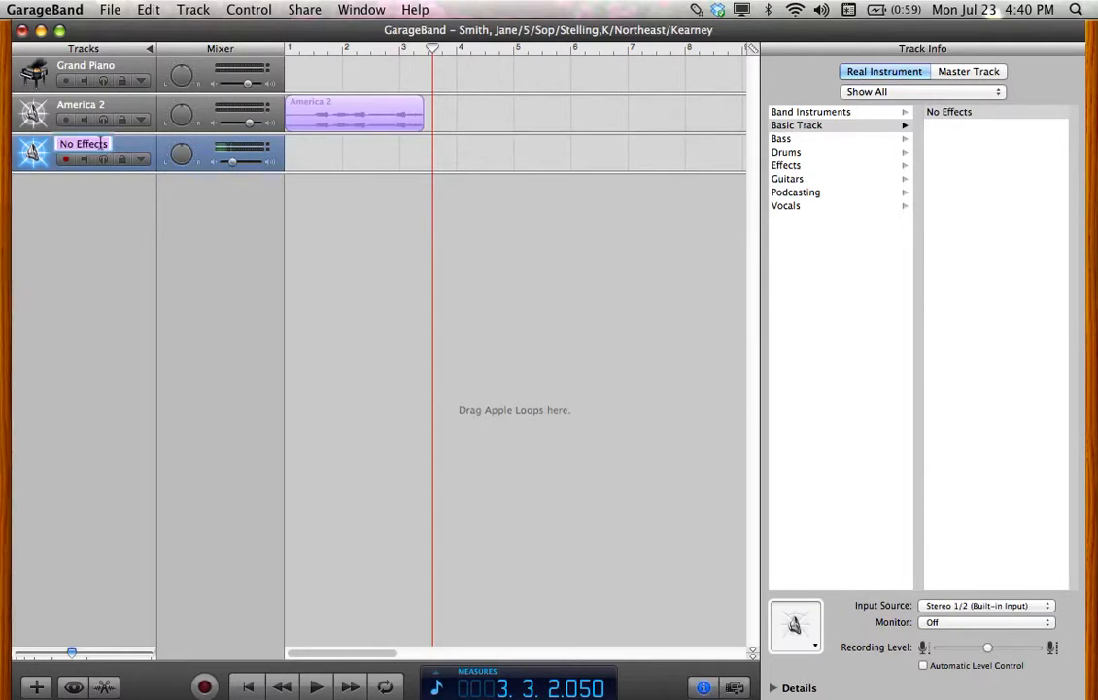
type("Jubilate")
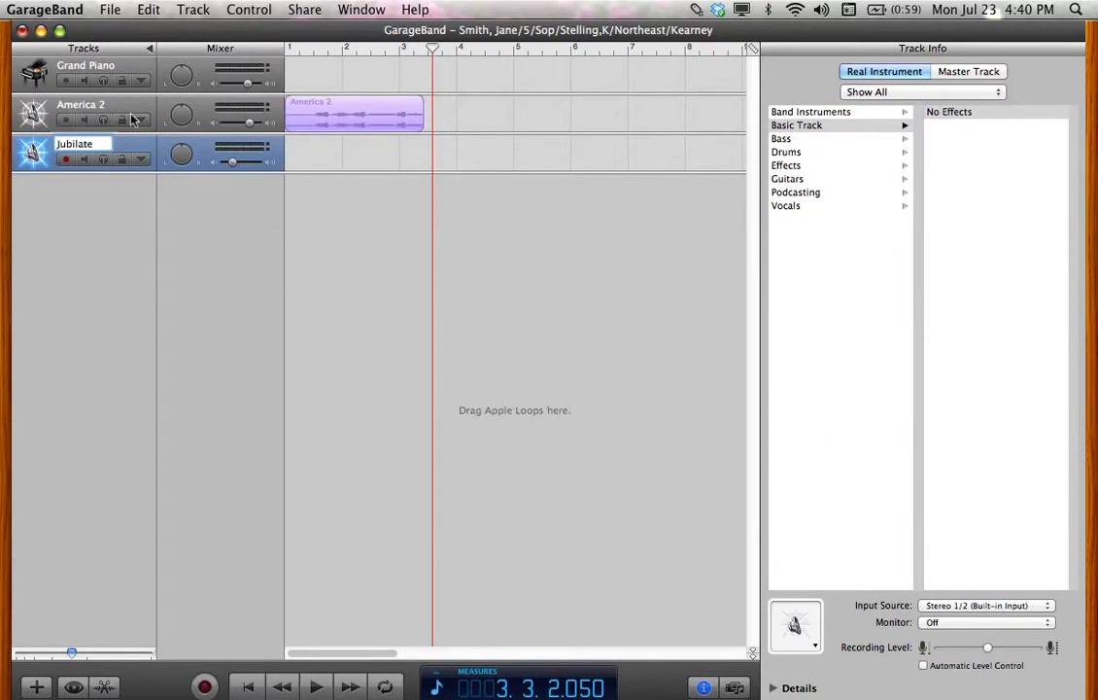
Confirm the Jubilate name, mute America 2, and record a Jubilate take
left_click(430, 50)
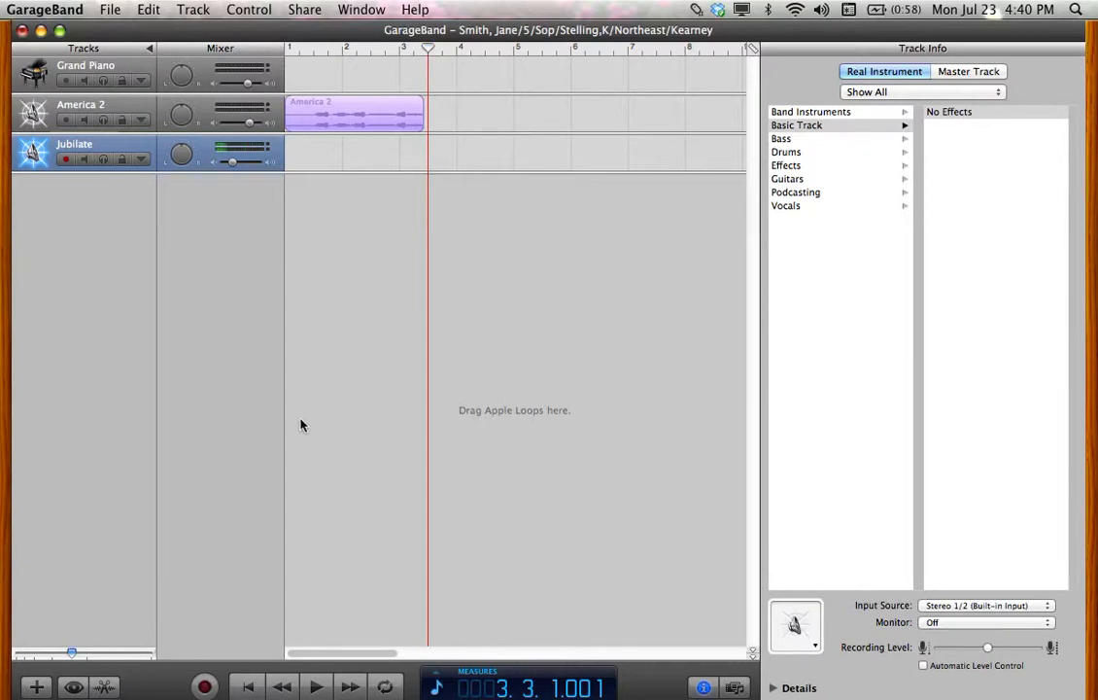
left_click(86, 121)
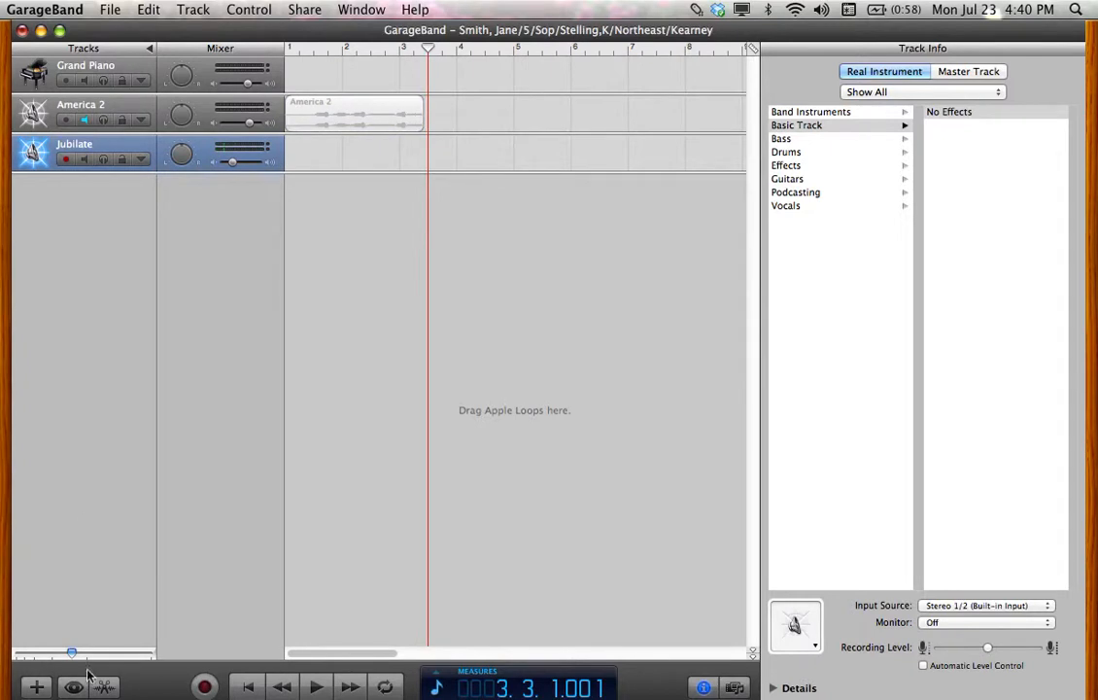
left_click(206, 688)
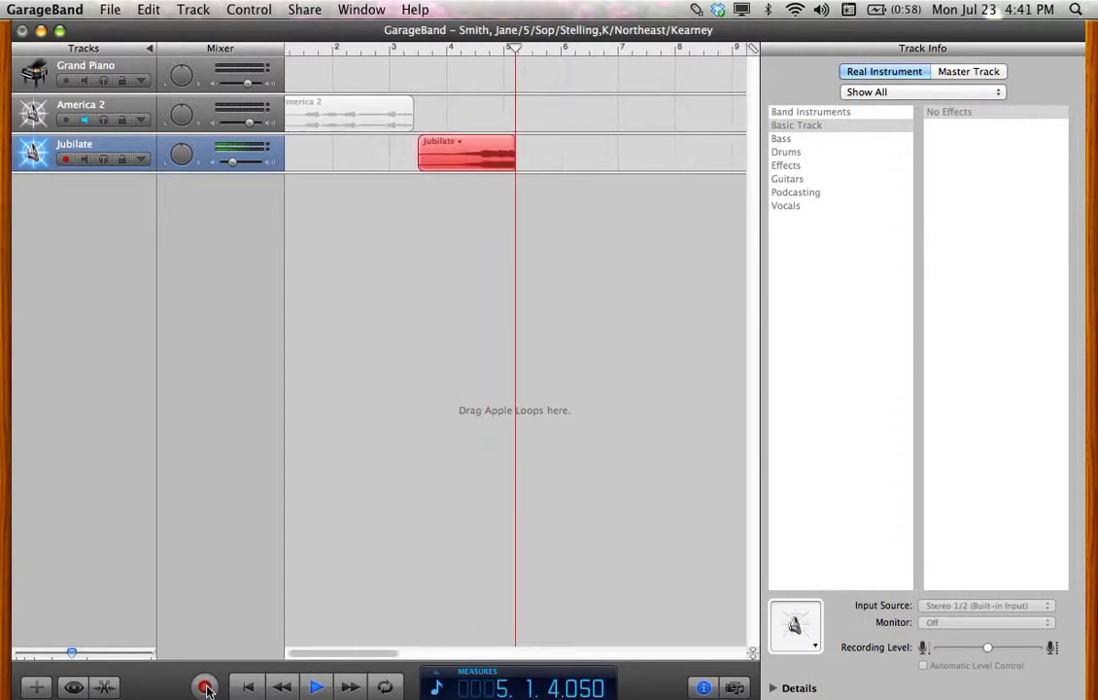
left_click(206, 687)
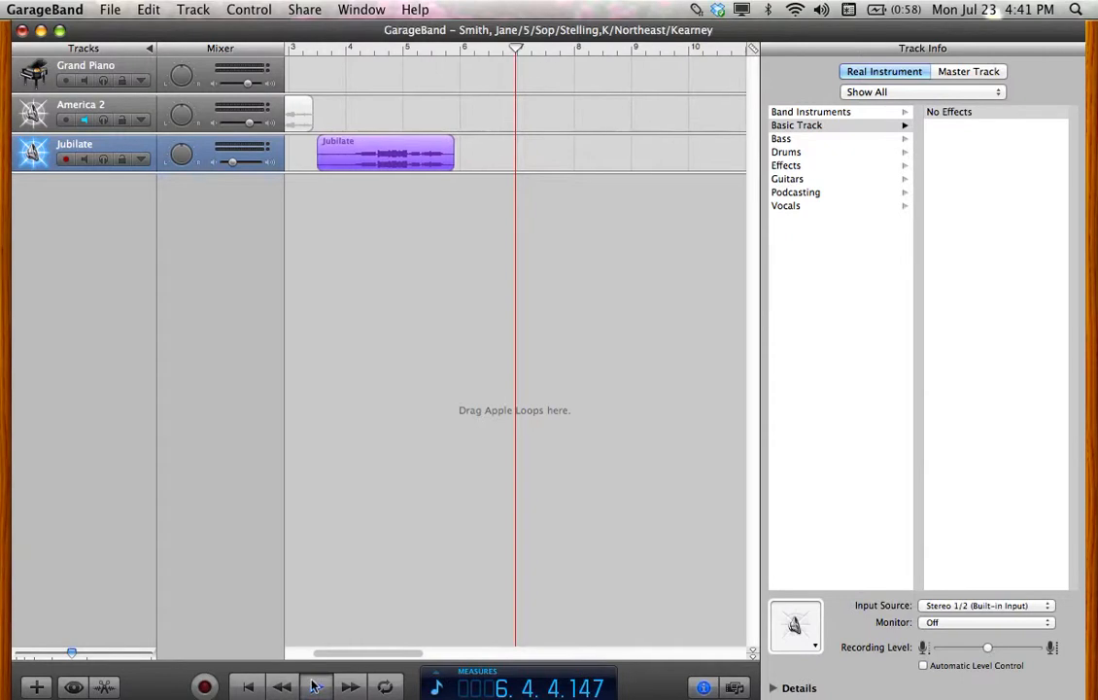
Stop playback, place the playhead at measure 6, and start adding another track
left_click(248, 687)
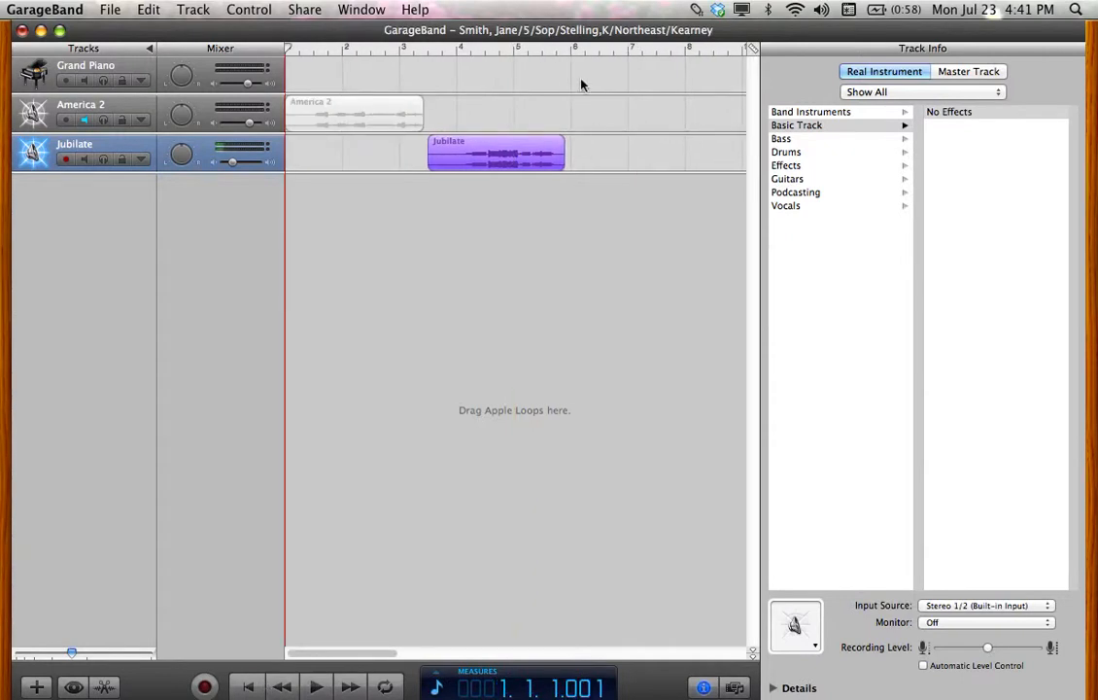
left_click(572, 50)
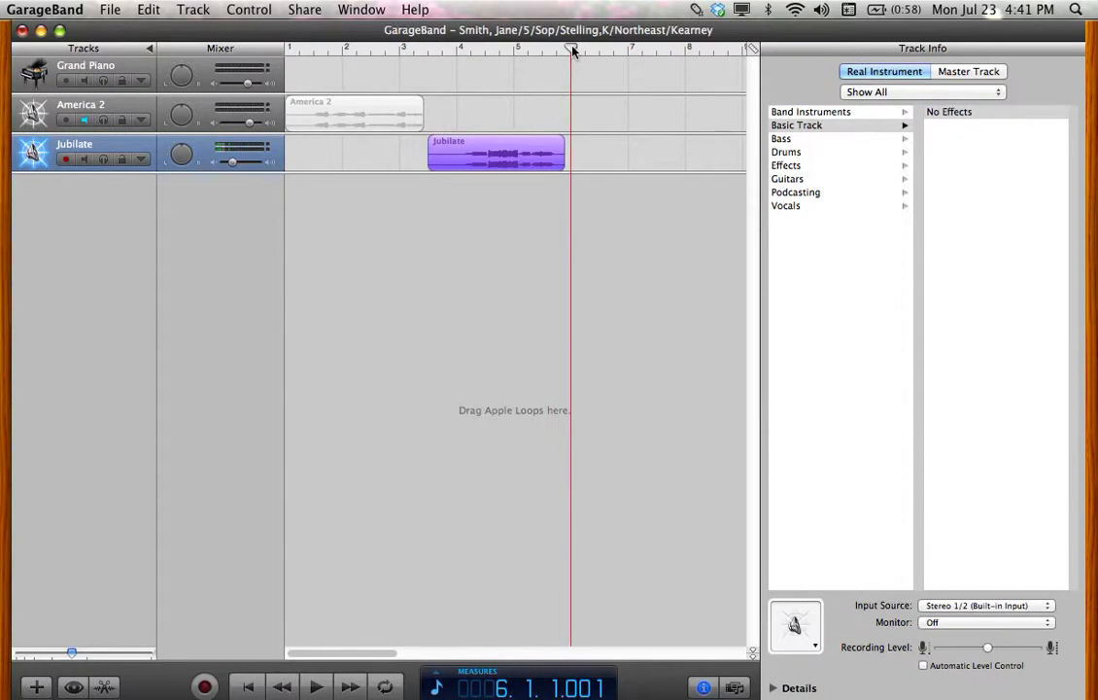
left_click(38, 687)
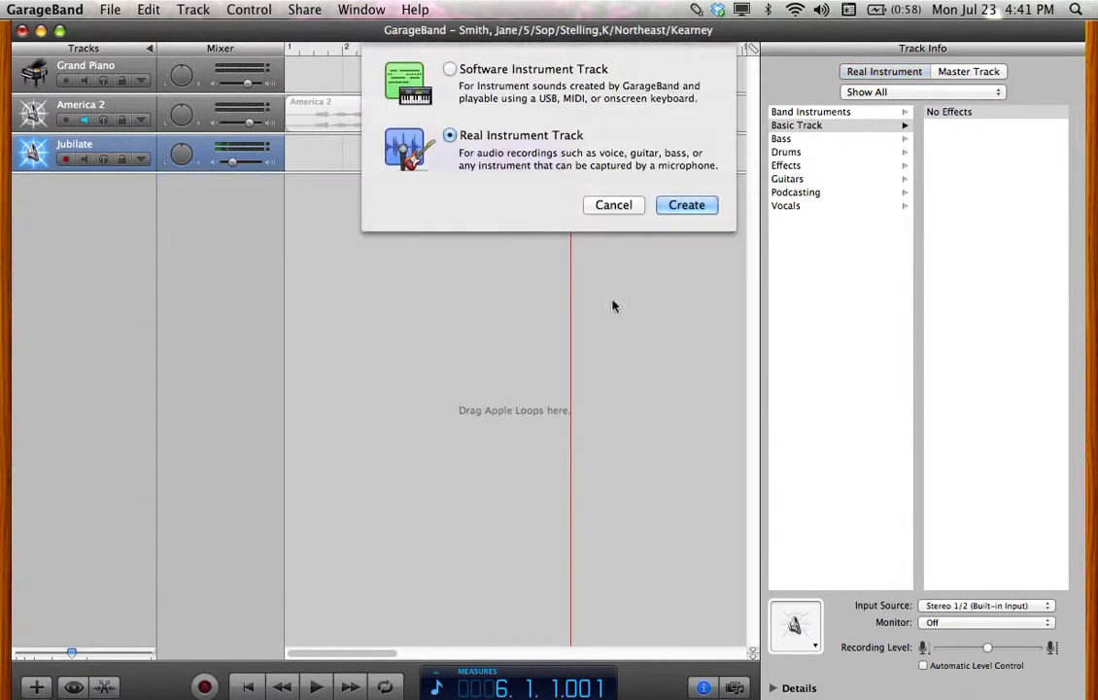
Create a Real Instrument track with the Vocals No Effects preset, named Amazing Grace
left_click(687, 205)
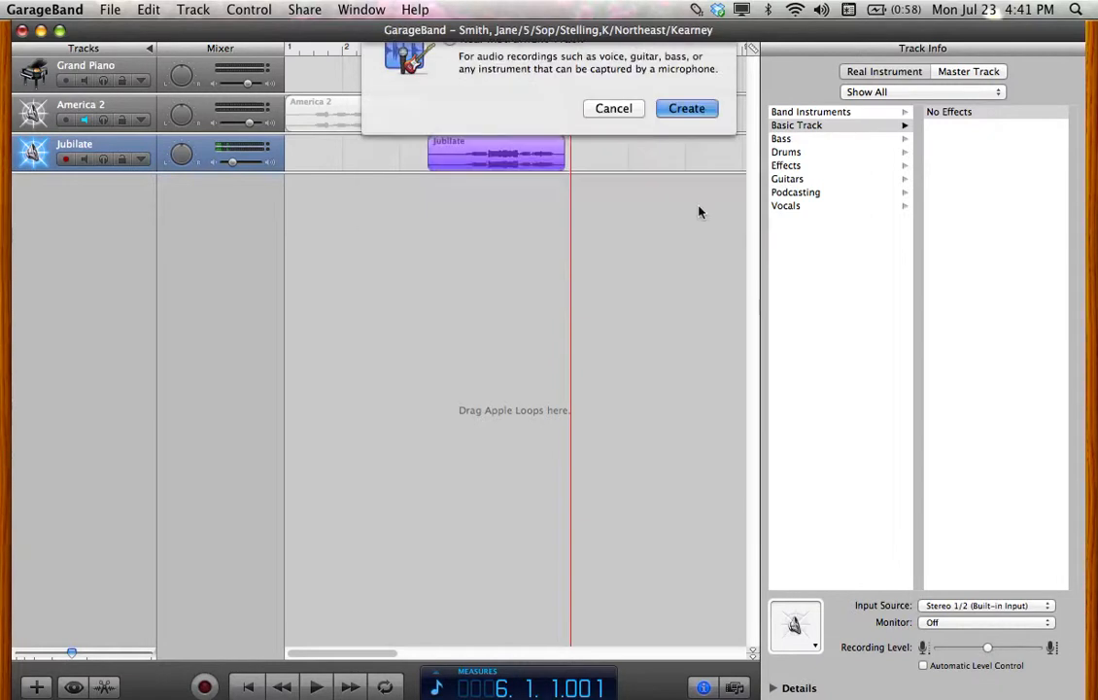
left_click(798, 206)
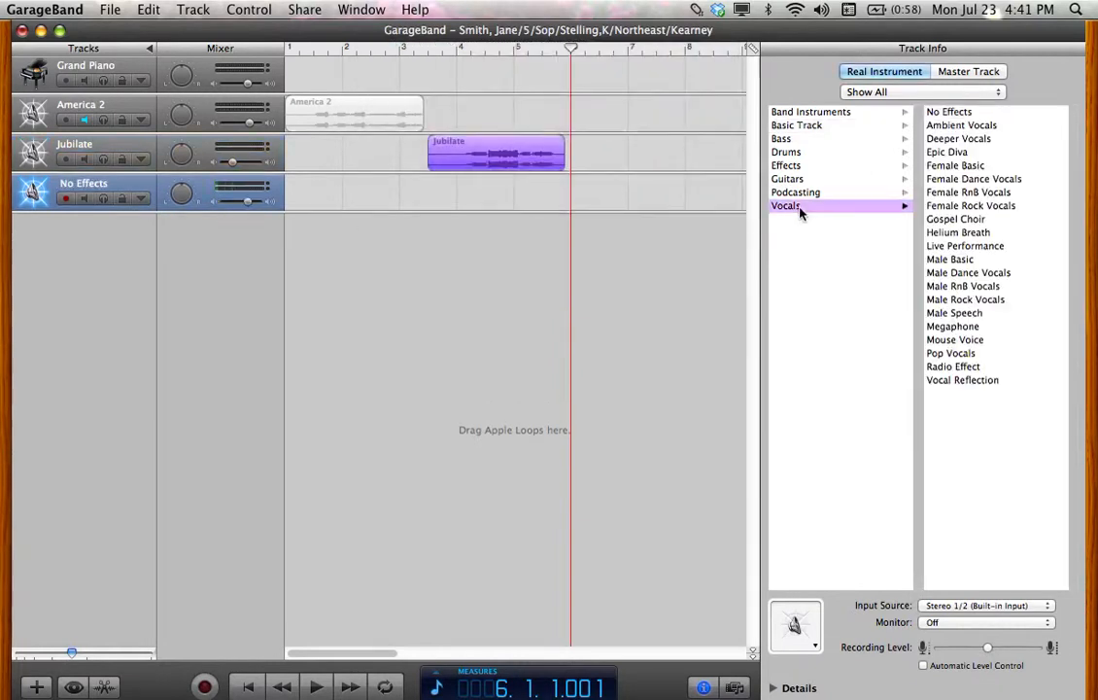
left_click(958, 112)
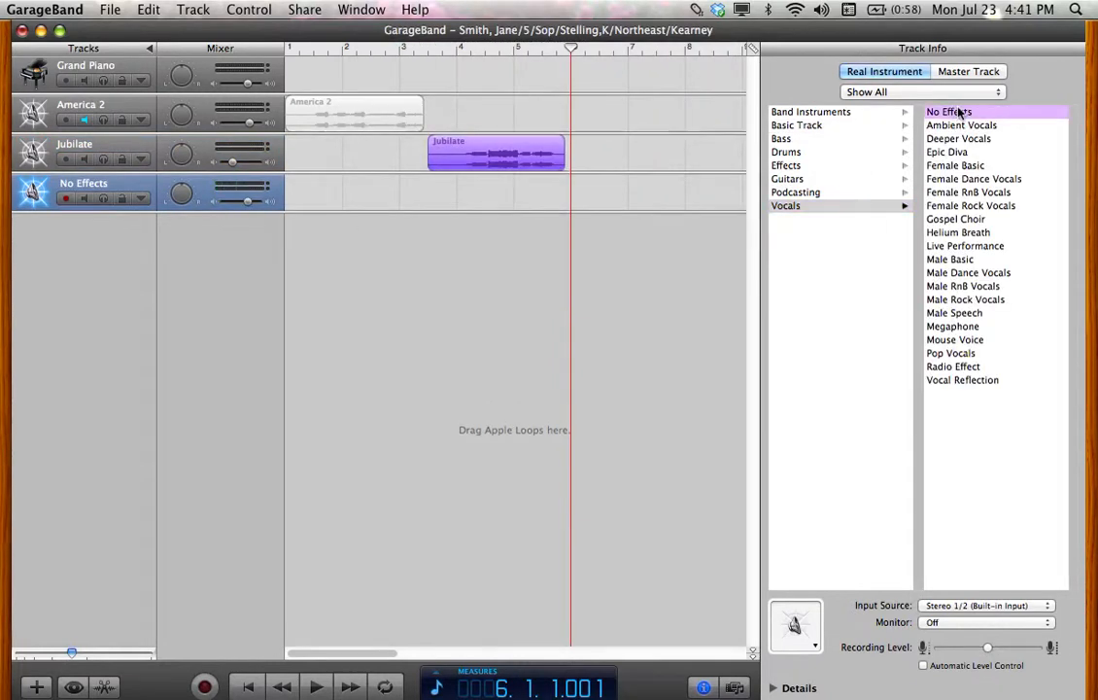
left_click(90, 184)
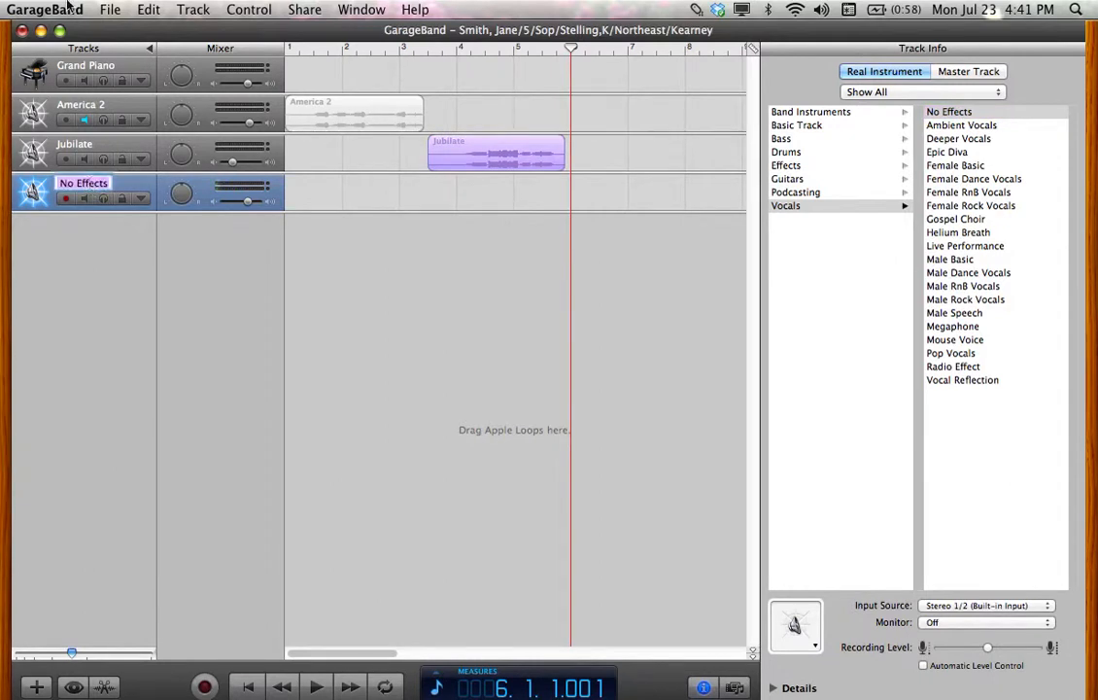
type("ng Gra")
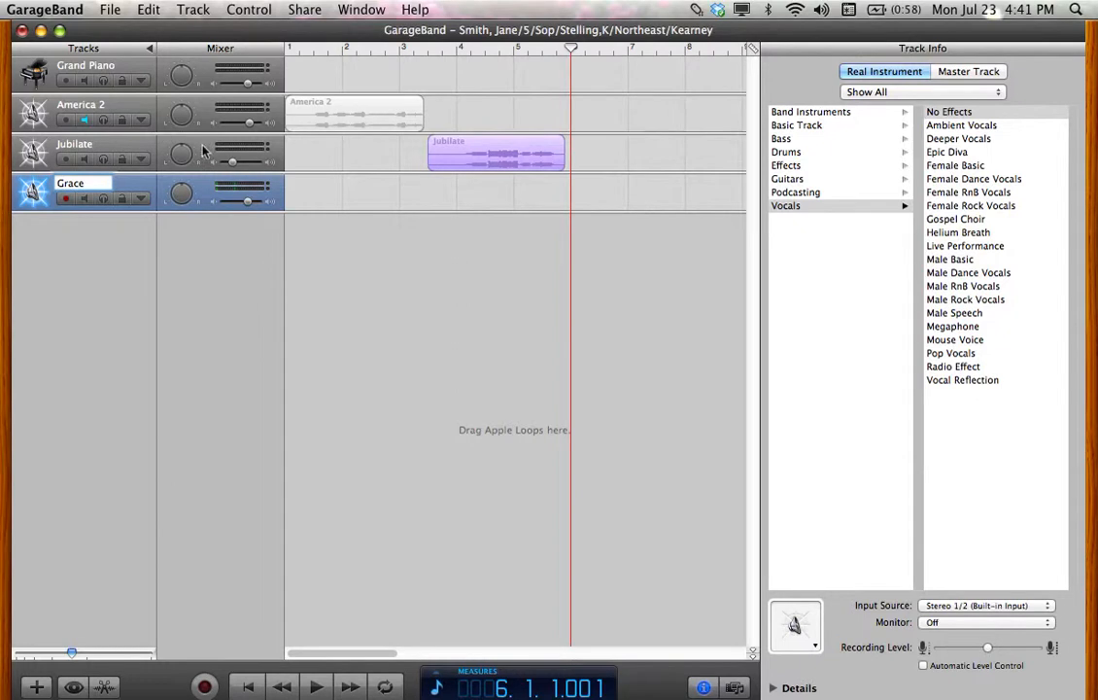
Lower the Amazing Grace volume, mute Jubilate, and start recording the Amazing Grace take
left_click_drag(250, 208, 229, 207)
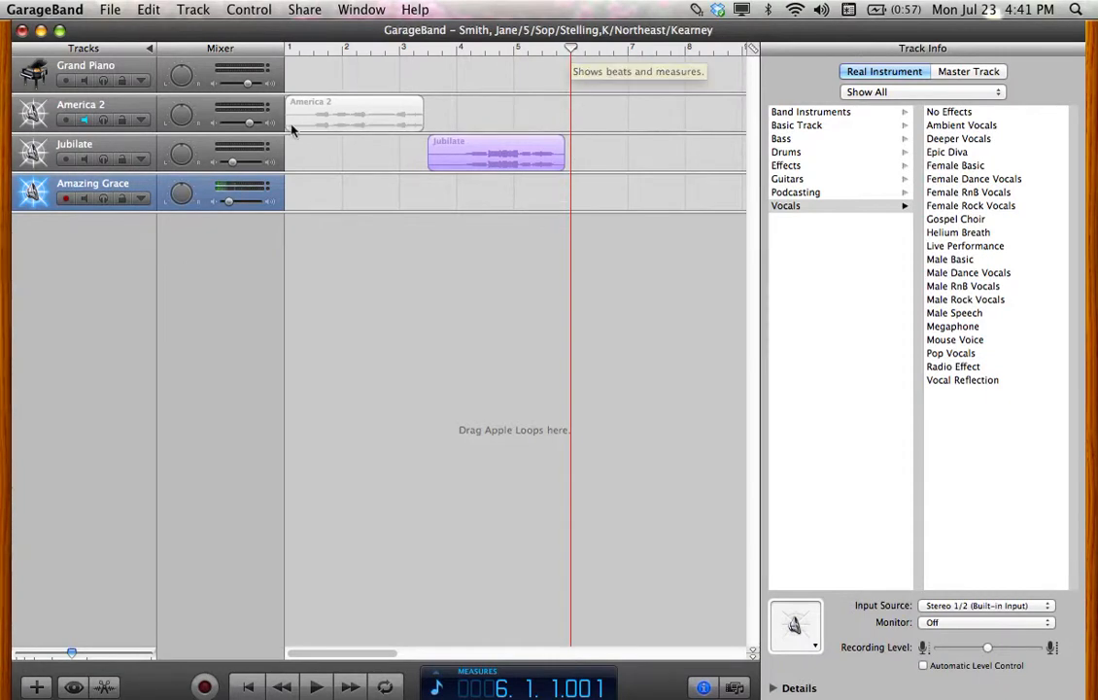
left_click(85, 159)
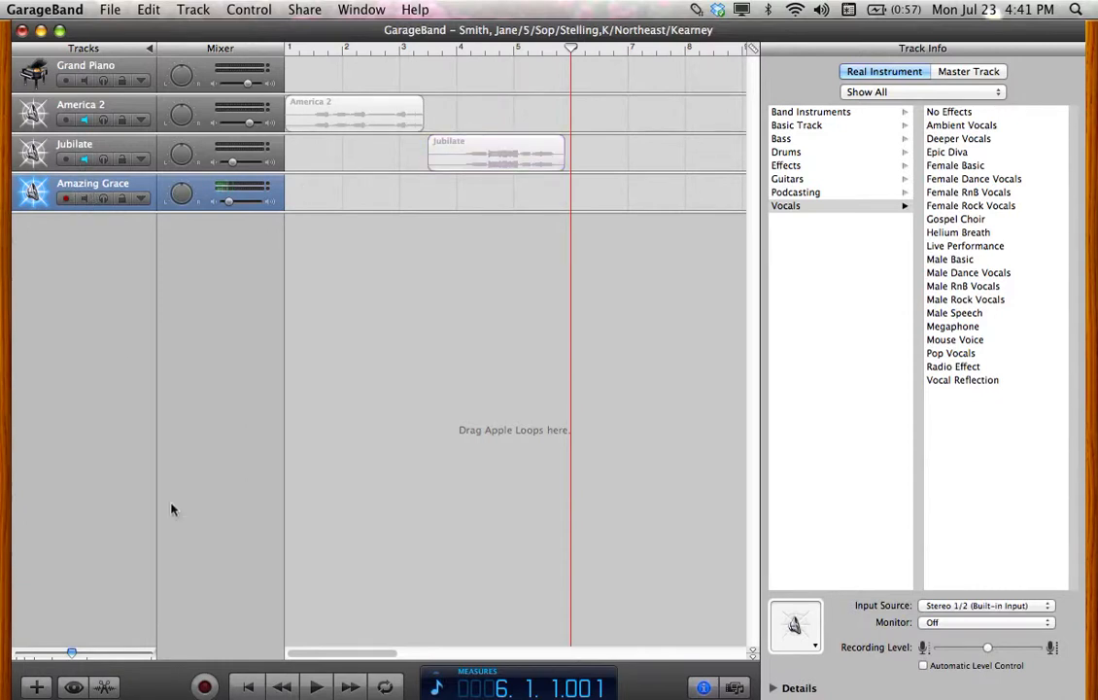
left_click(206, 687)
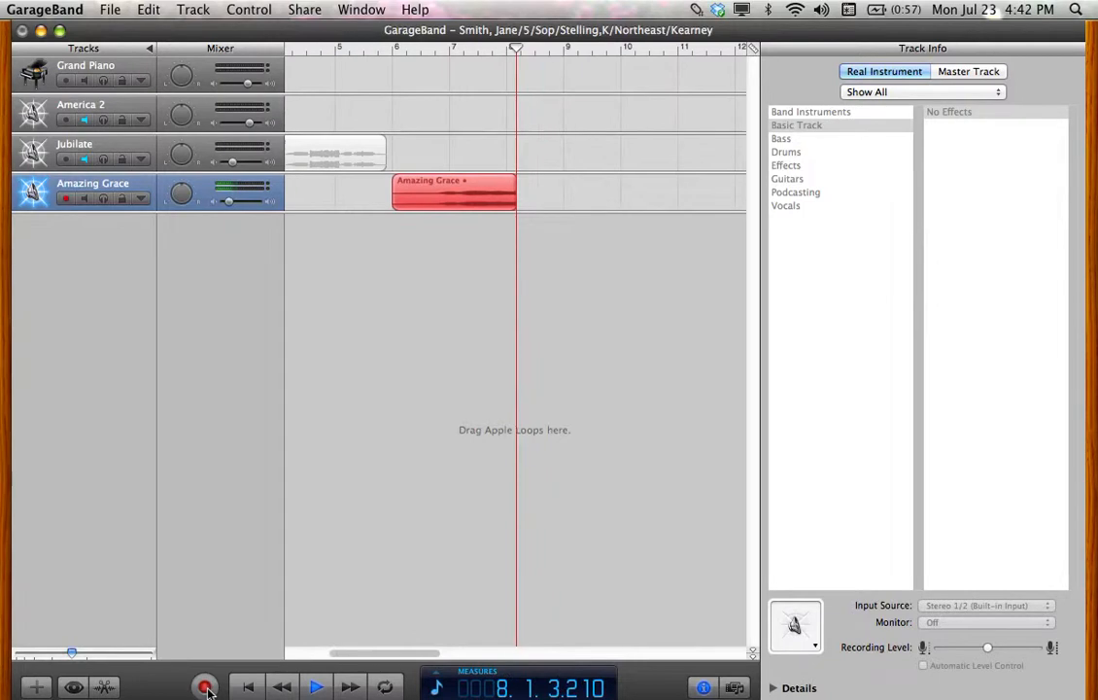
Stop the Amazing Grace recording and playback, and return the playhead to the beginning
left_click(206, 687)
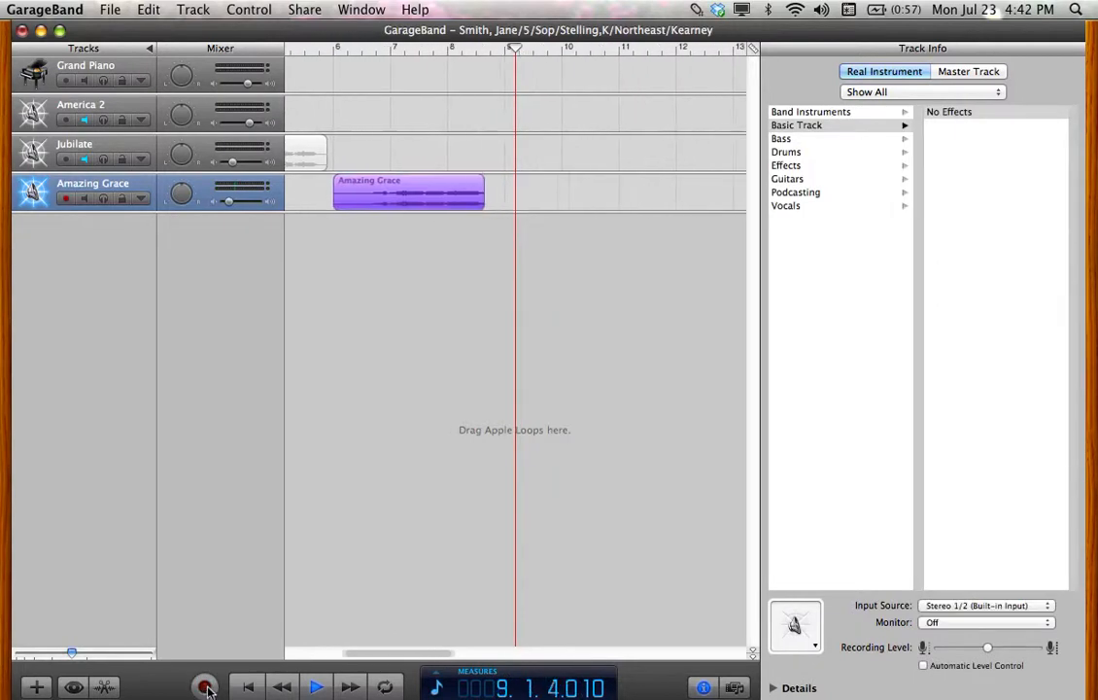
left_click(319, 687)
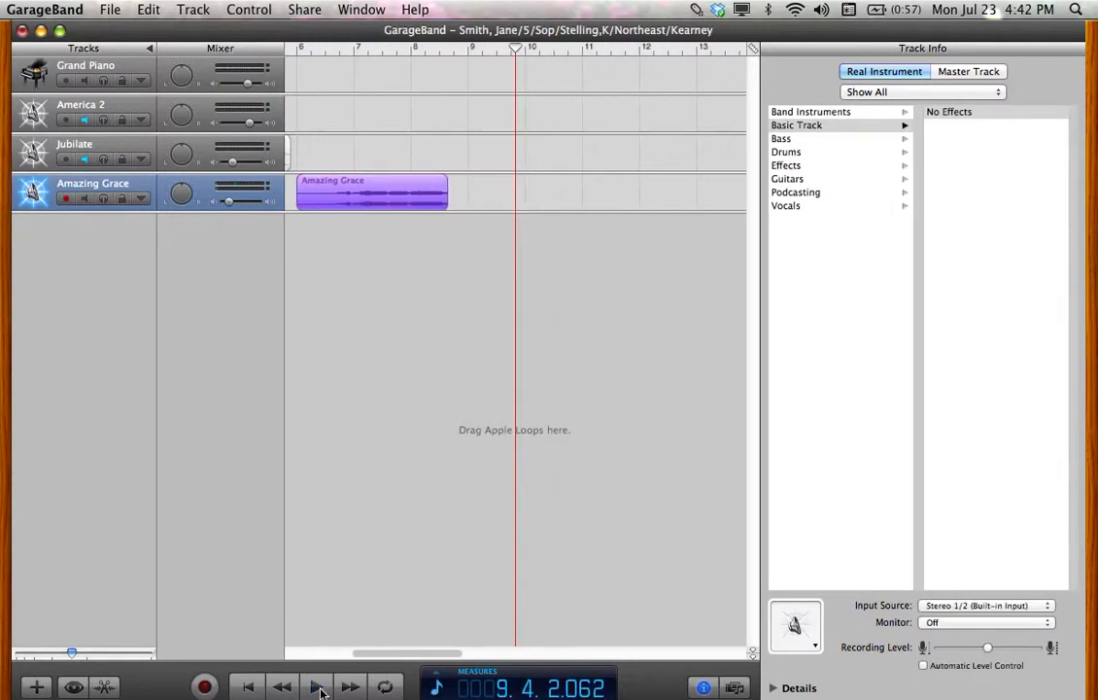
left_click(250, 687)
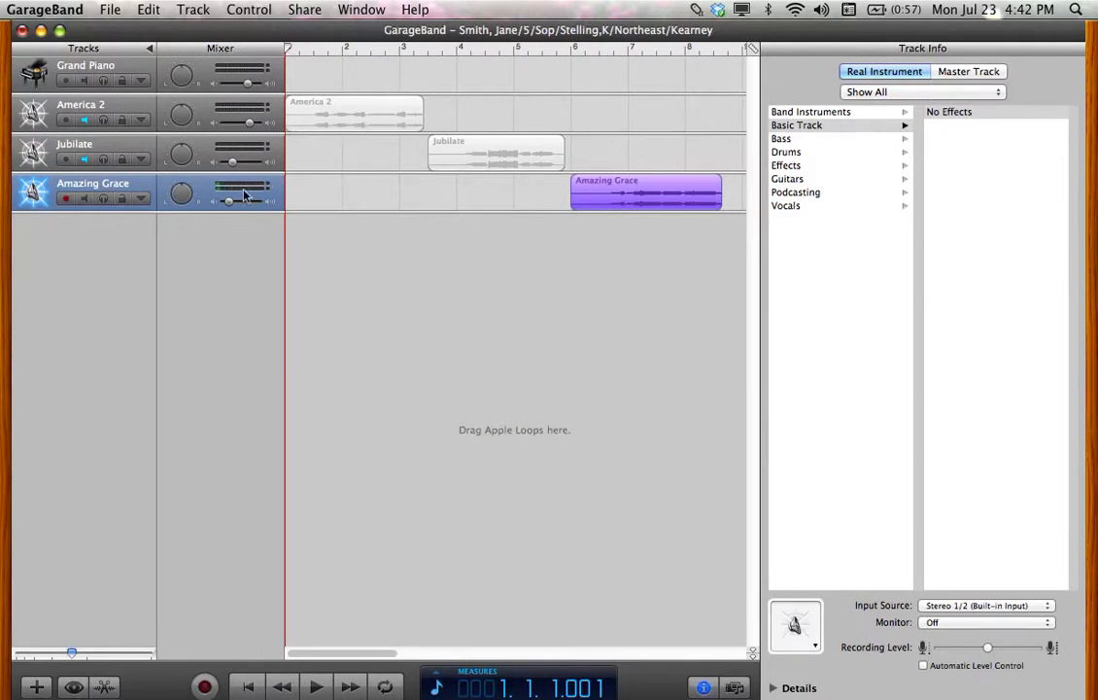
Raise Amazing Grace to -6.7 dB and Jubilate to -2.4 dB, then play the project
left_click_drag(231, 202, 244, 207)
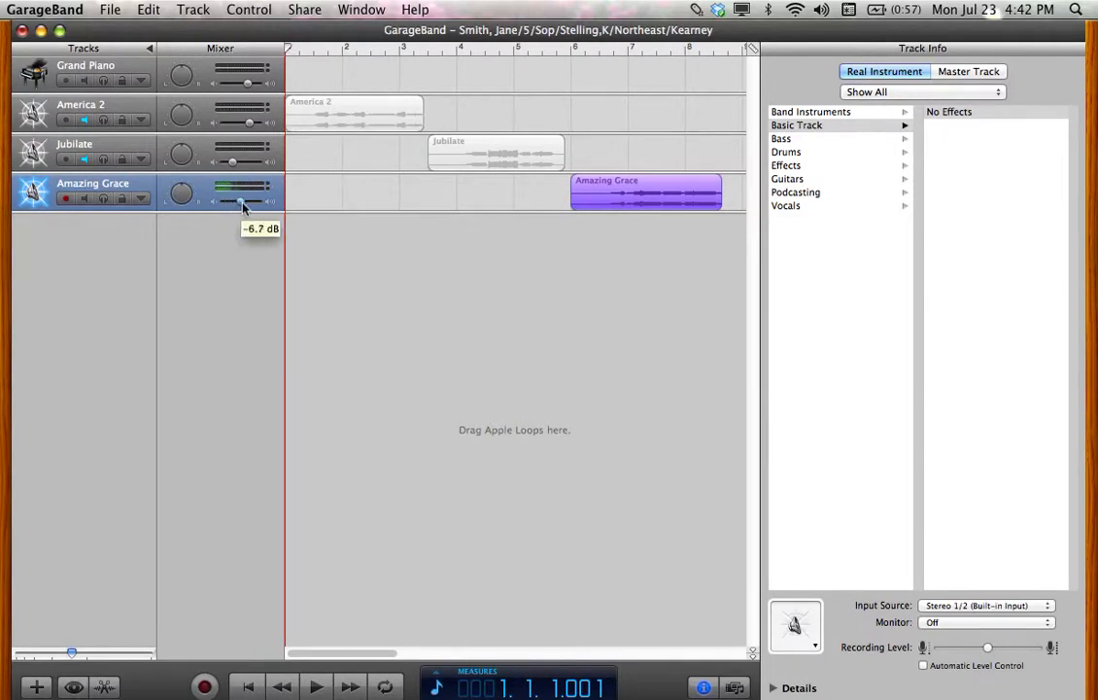
left_click_drag(232, 161, 247, 167)
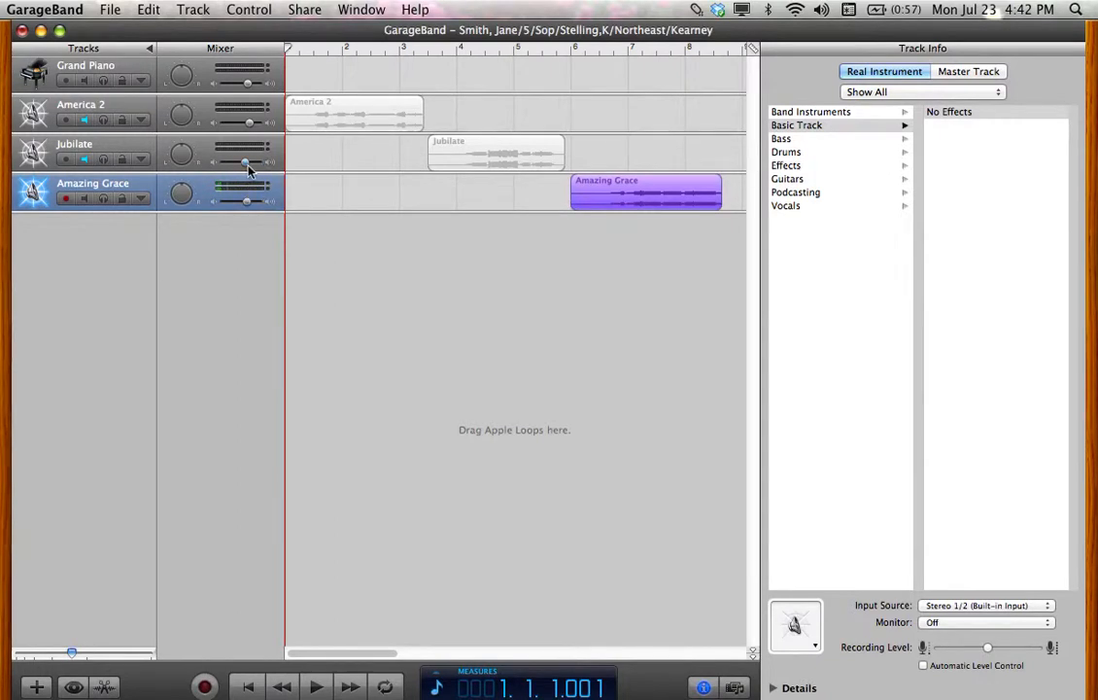
left_click(319, 688)
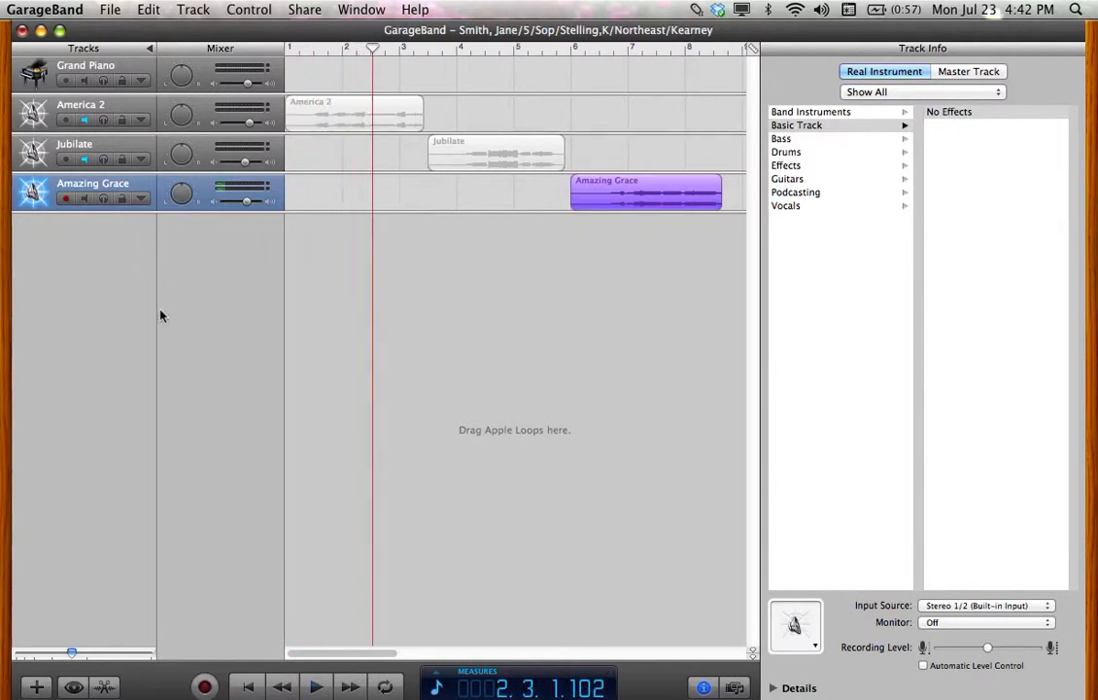
Unmute America 2 and Jubilate and play all three recordings from the start
left_click(84, 120)
left_click(85, 159)
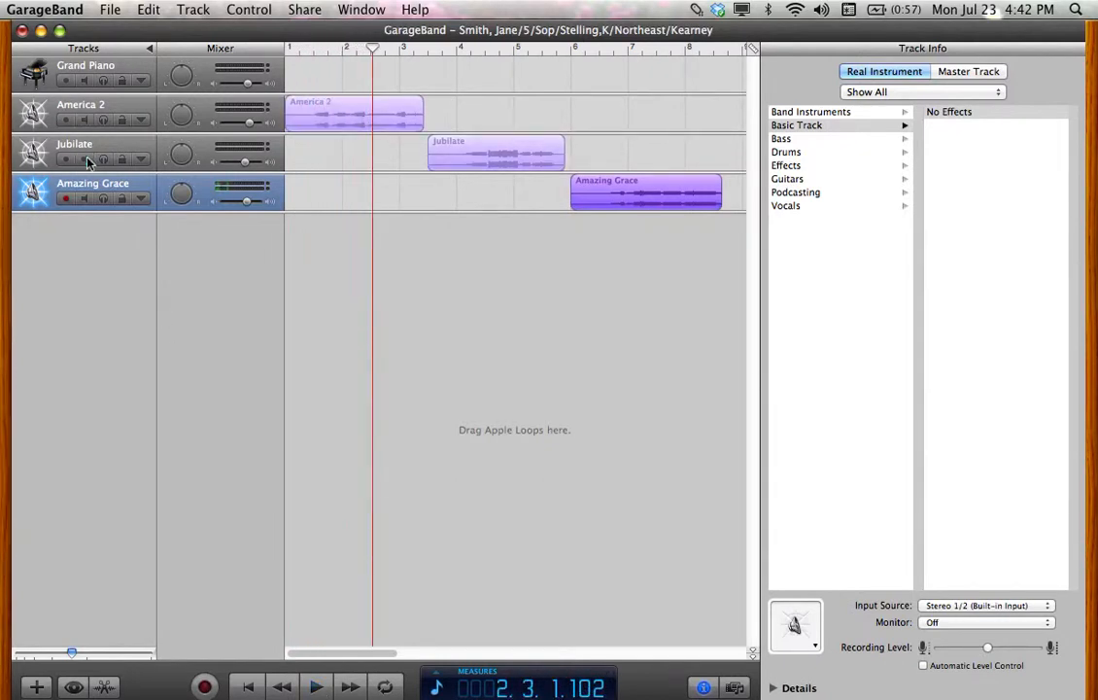
left_click(252, 687)
left_click(322, 688)
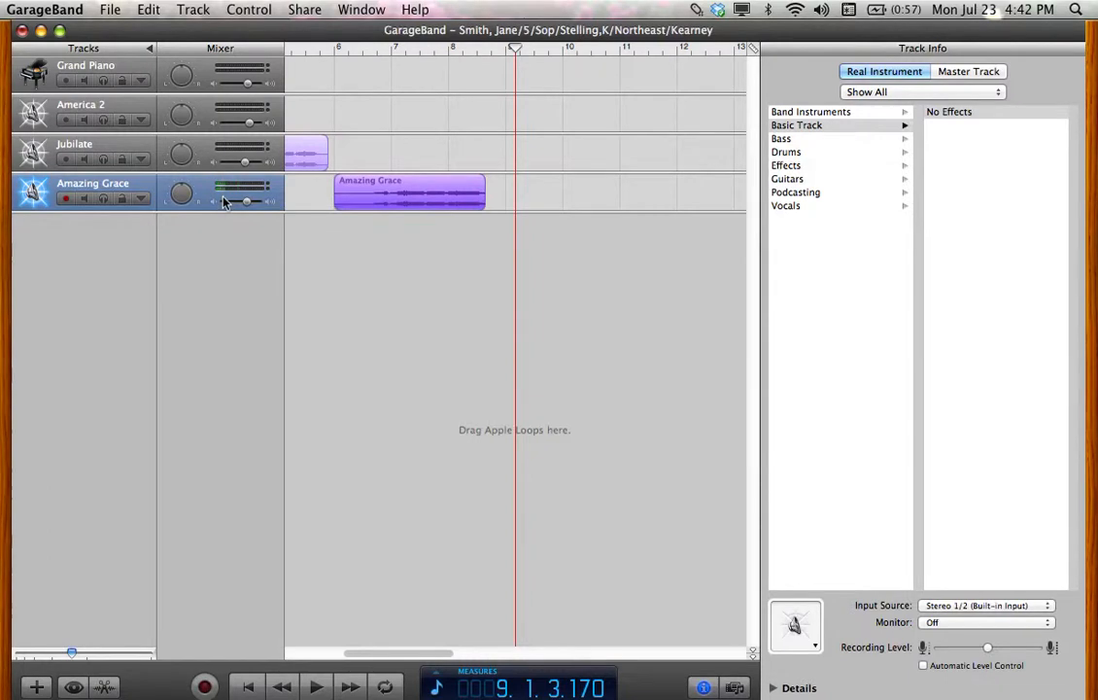
Set the Amazing Grace volume to about -3.6 dB and return to the song start
left_click_drag(245, 203, 263, 207)
left_click_drag(262, 207, 247, 206)
left_click(247, 687)
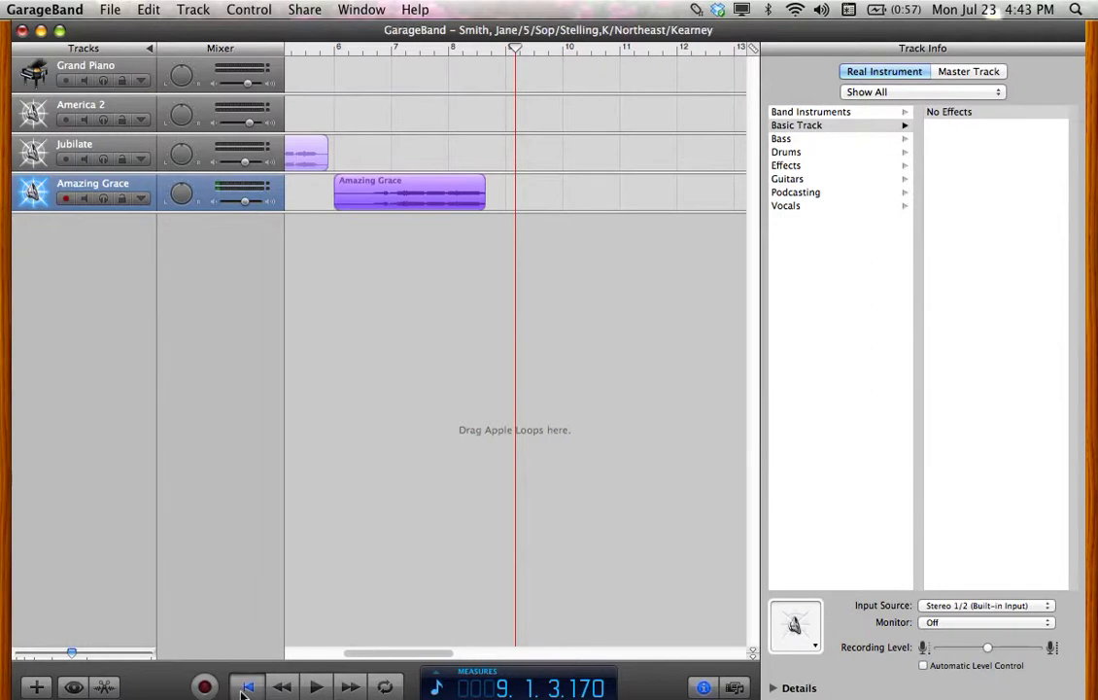
Save the project and send the song to iTunes with playlist 'SAN auditions'
left_click(112, 11)
left_click(141, 114)
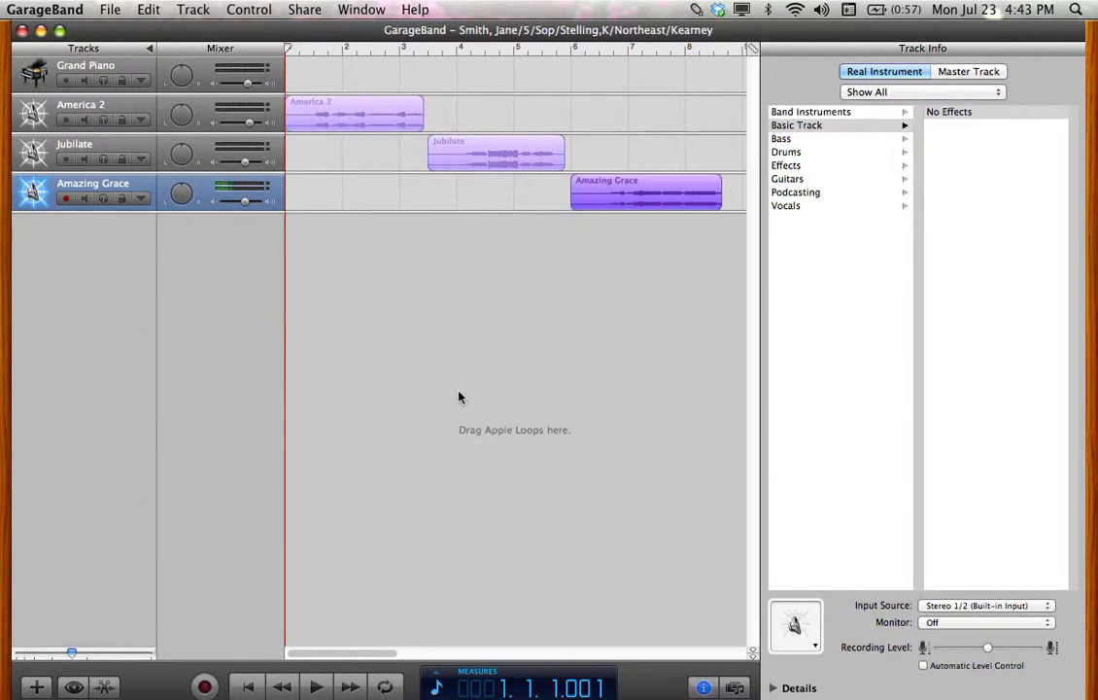
left_click(303, 11)
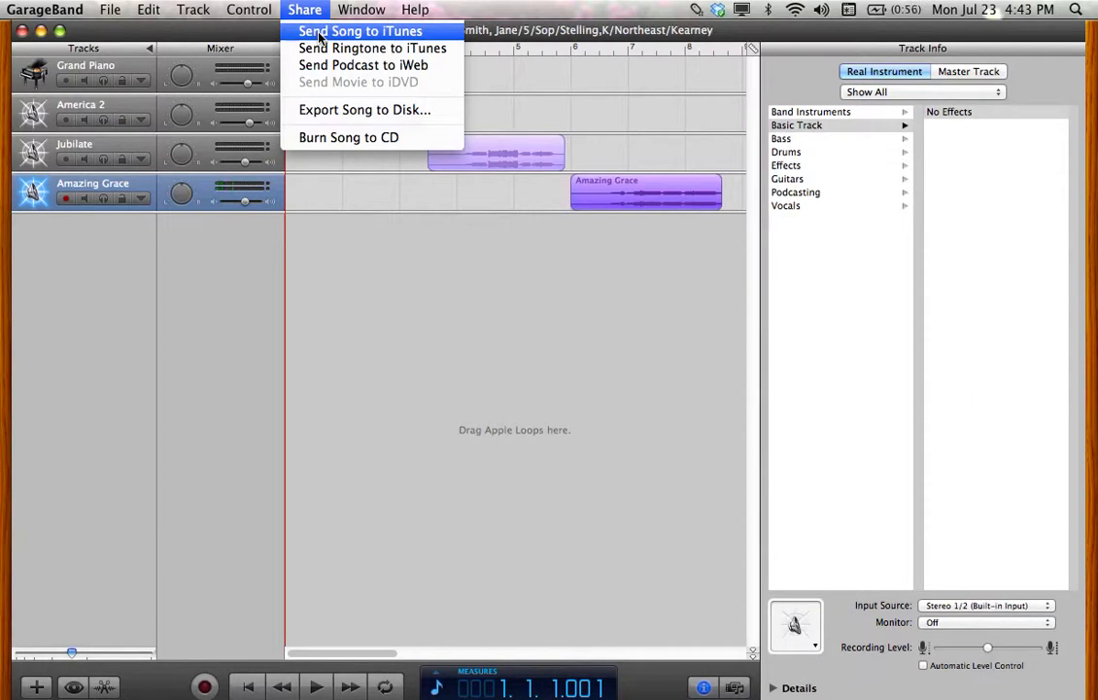
left_click(319, 33)
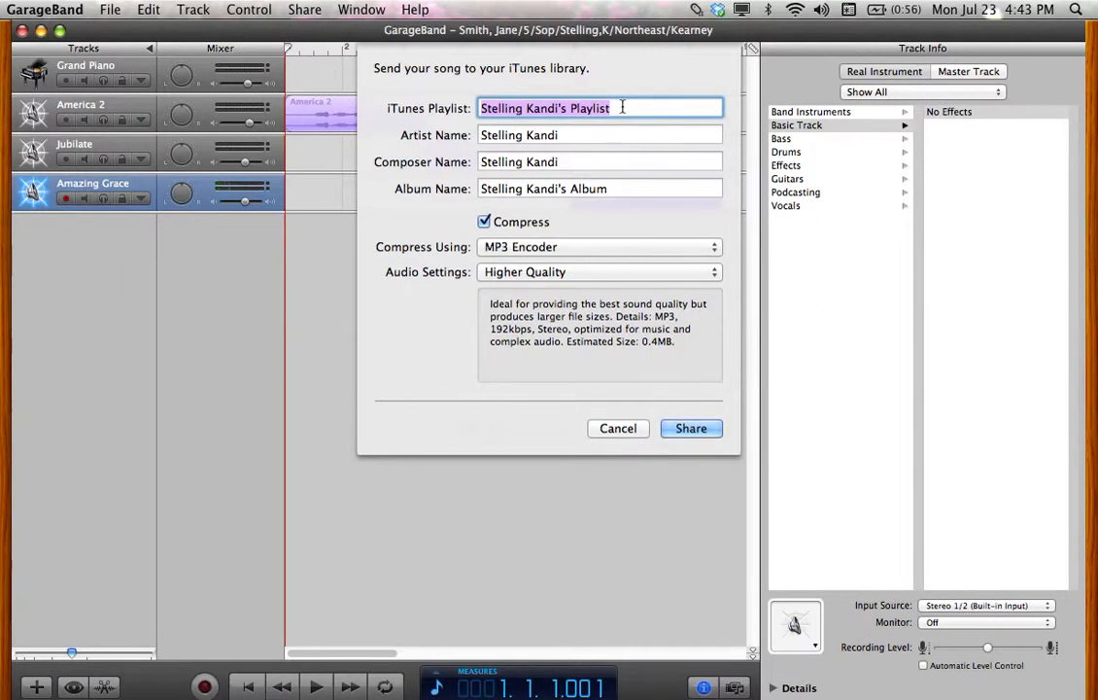
type("SAN")
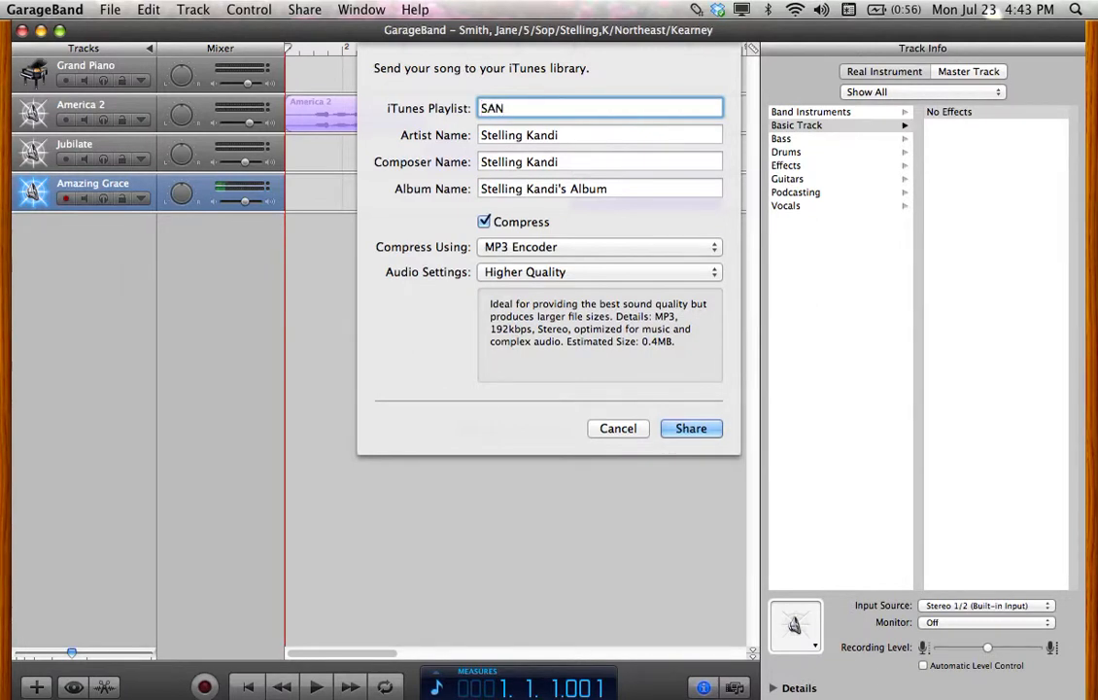
type(" auditions")
Enter the singer's name as artist, keep MP3 Encoder at Higher Quality, and share
left_click_drag(558, 135, 479, 139)
type("Smith, Jane")
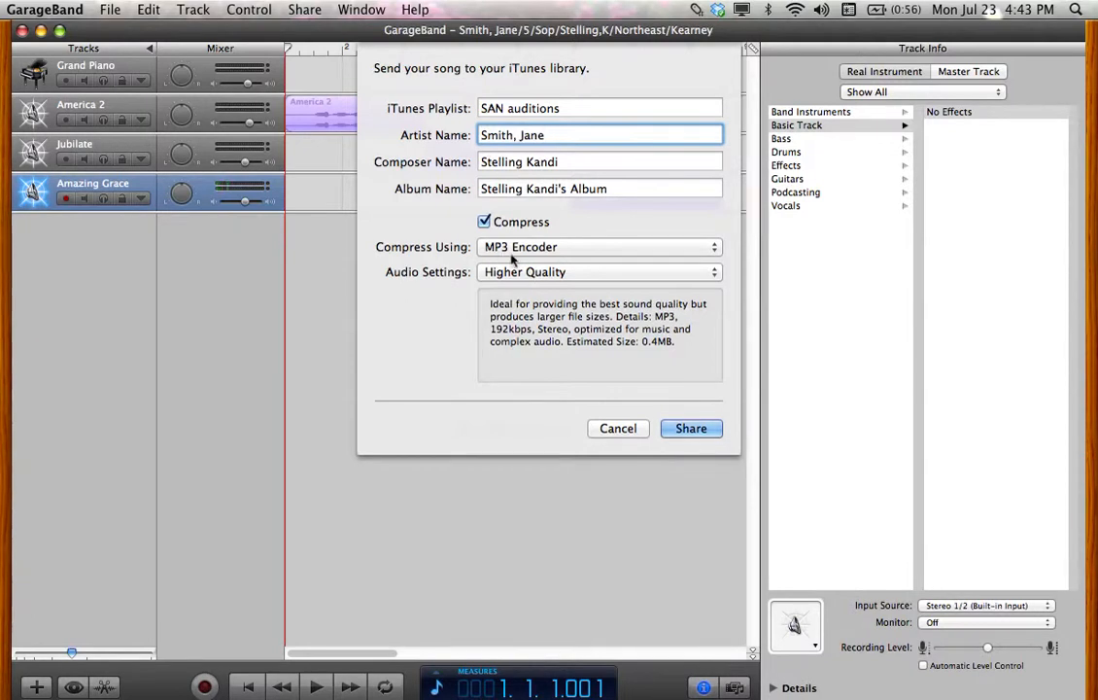
left_click(715, 250)
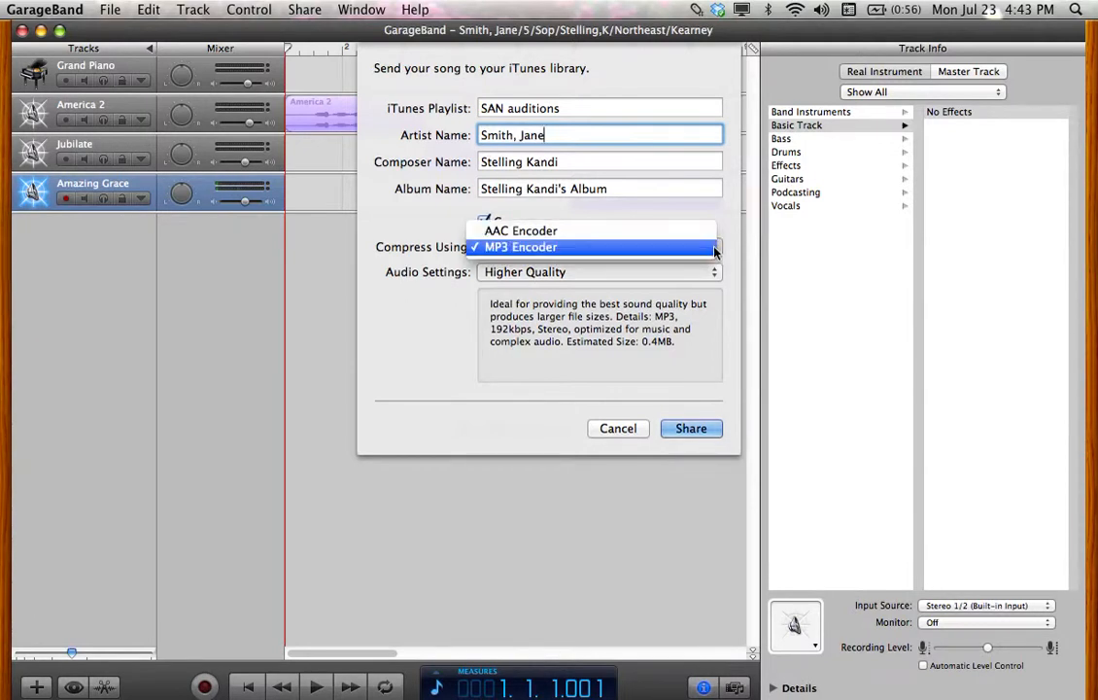
left_click(714, 248)
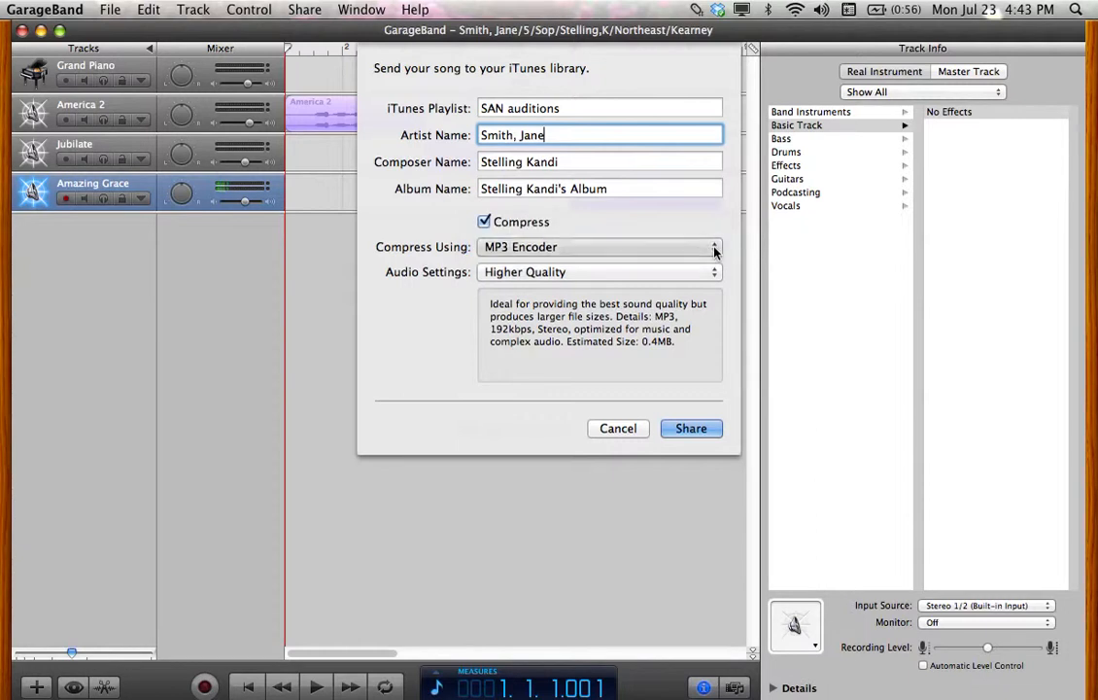
left_click(719, 274)
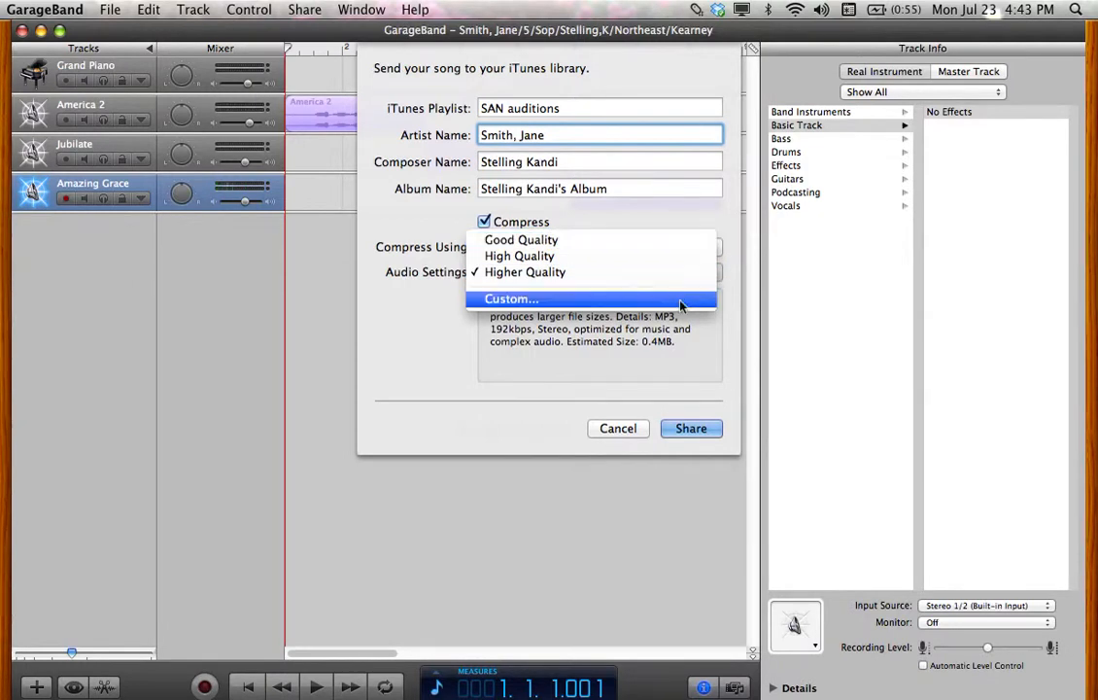
left_click(673, 276)
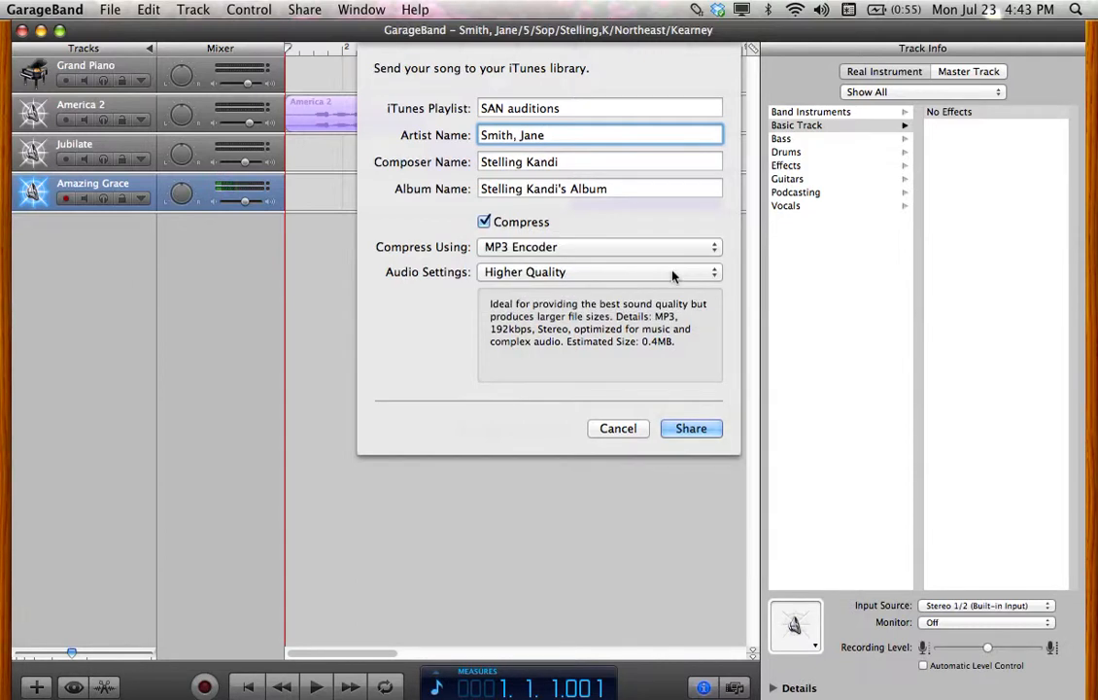
left_click(693, 430)
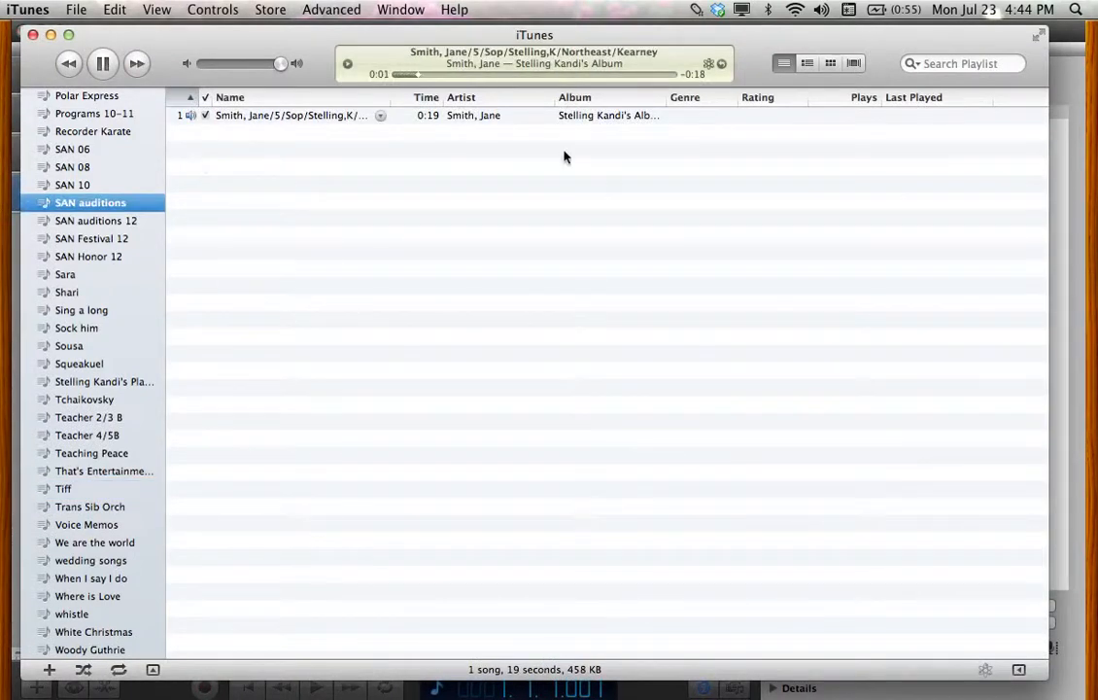
Pause the exported song in iTunes and move the iTunes window lower
left_click(109, 65)
left_click_drag(200, 44, 216, 352)
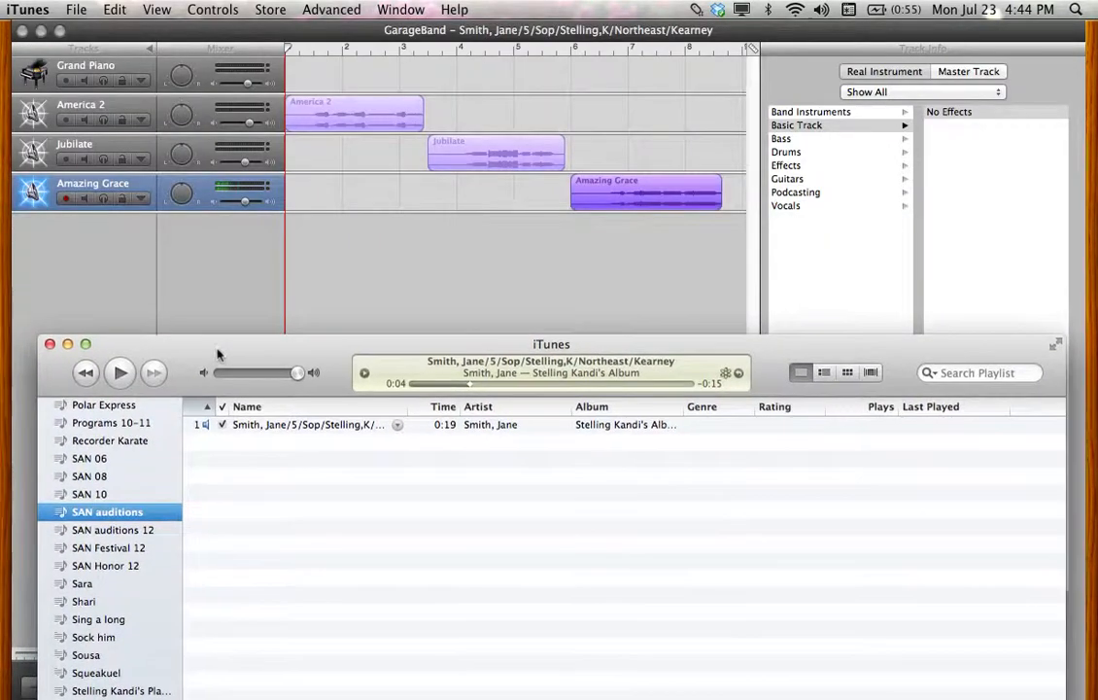
left_click(74, 11)
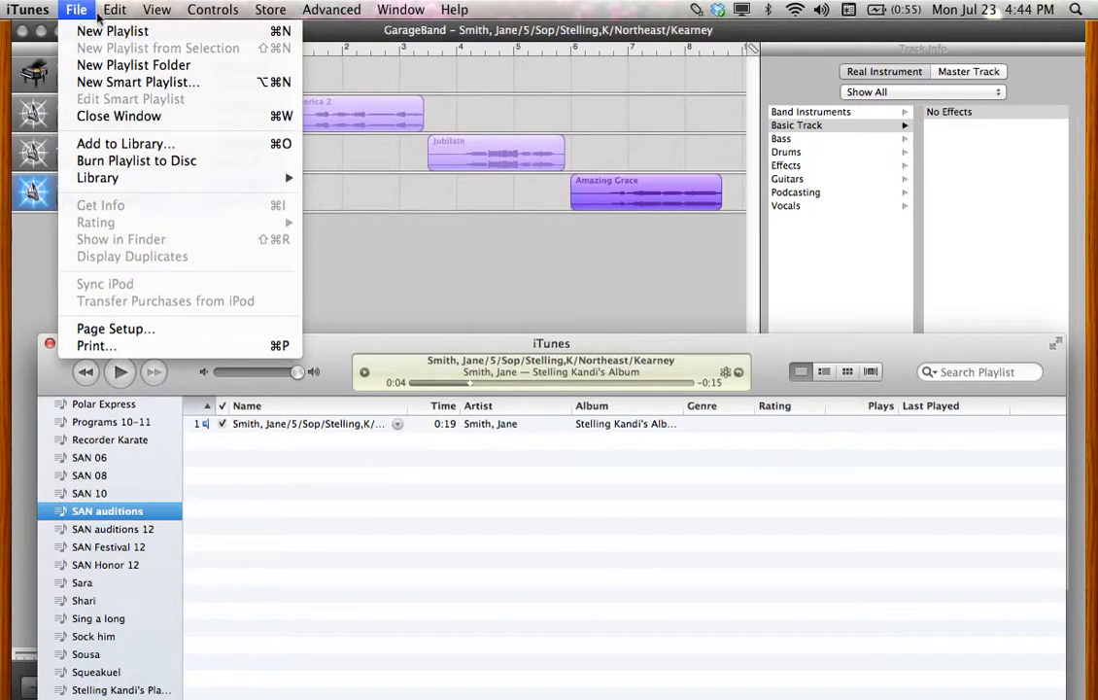
Switch applications to bring GarageBand back in front and open its File menu
key("ctrl+super+Escape")
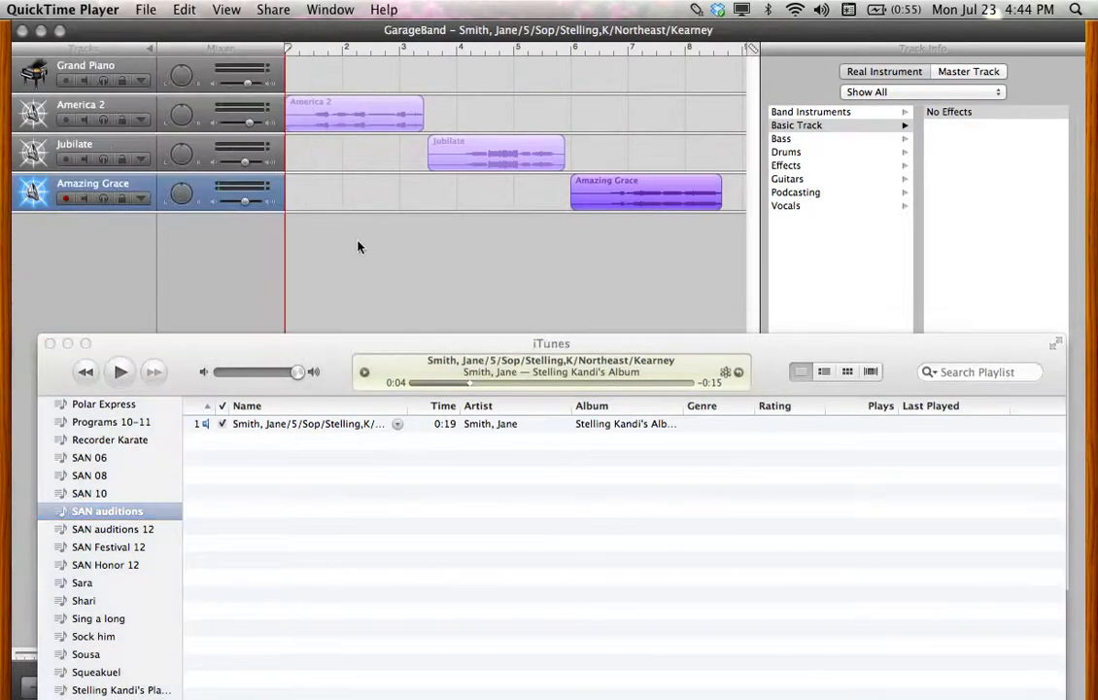
left_click(146, 10)
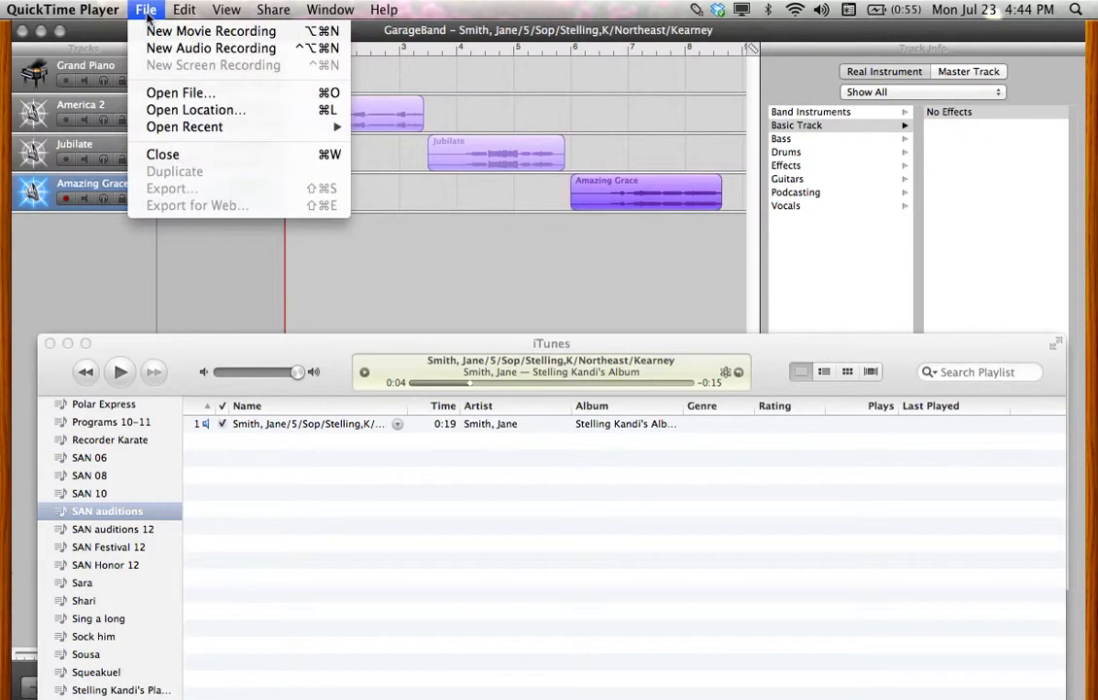
left_click(118, 336)
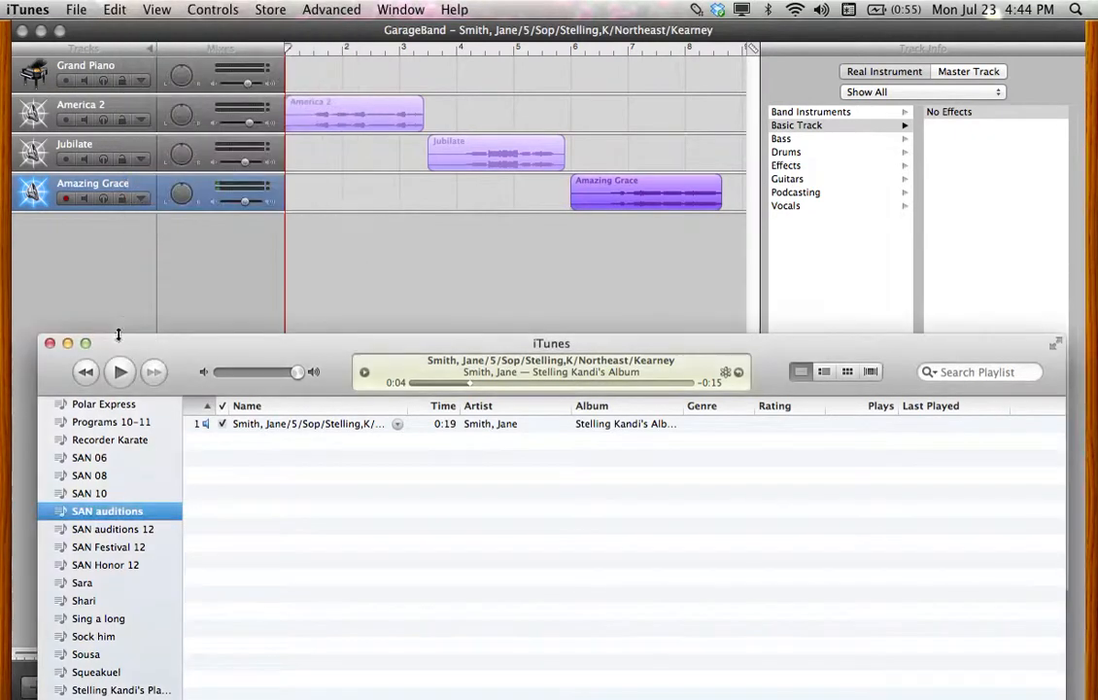
left_click(139, 237)
left_click(118, 9)
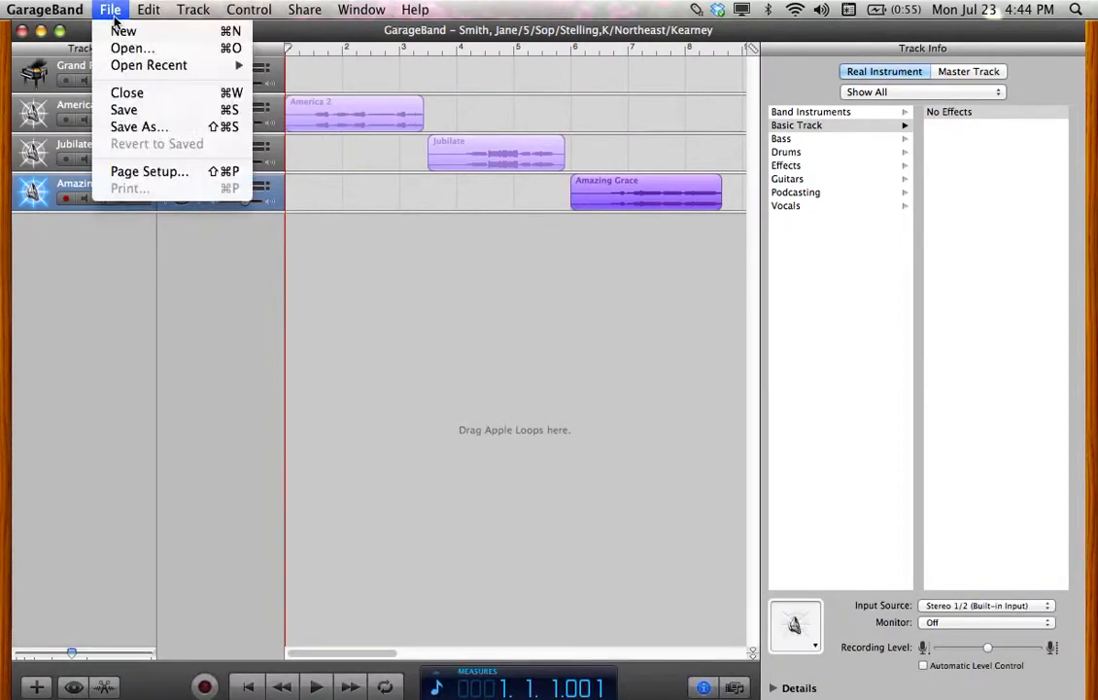
Save the GarageBand project and choose to start a new project
left_click(143, 110)
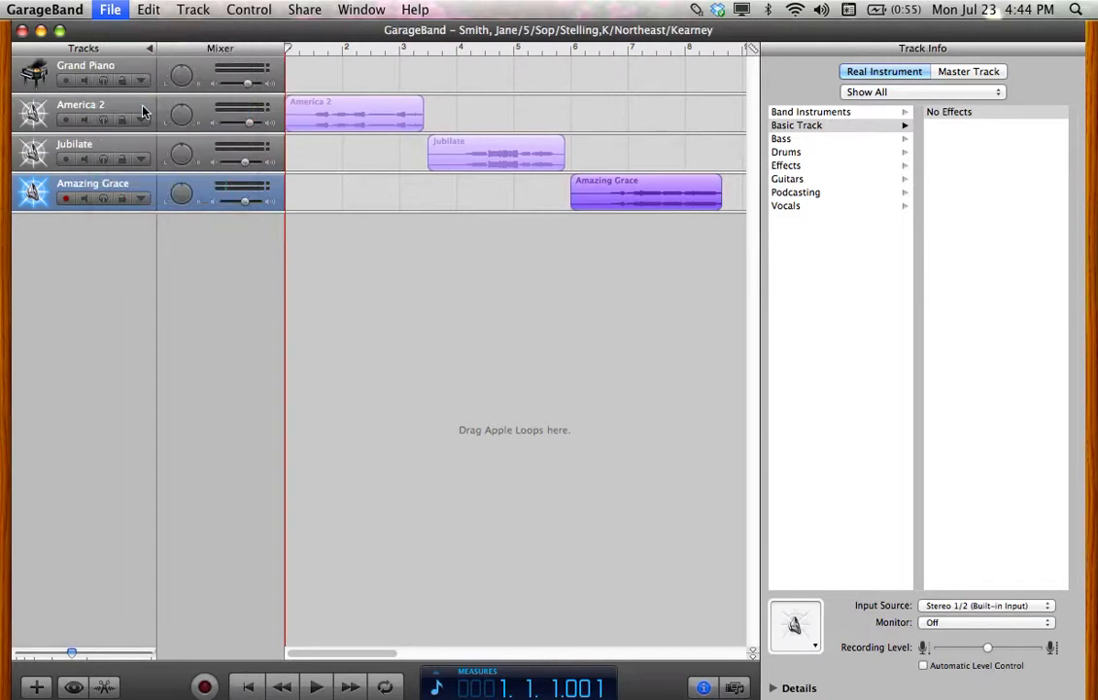
left_click(117, 10)
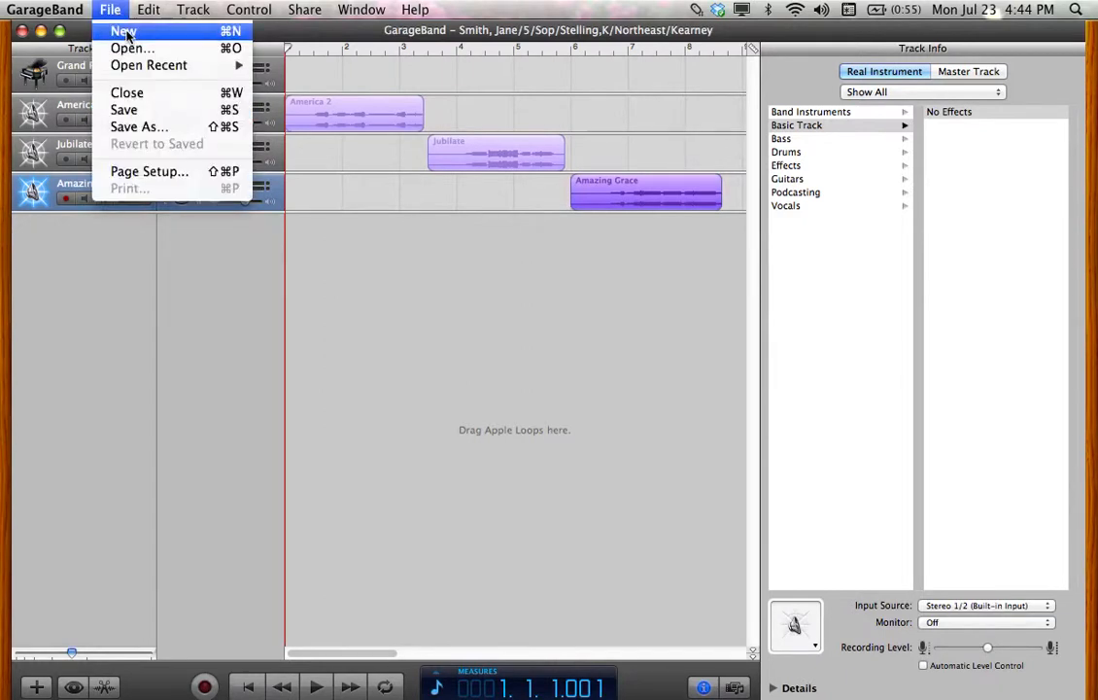
left_click(126, 36)
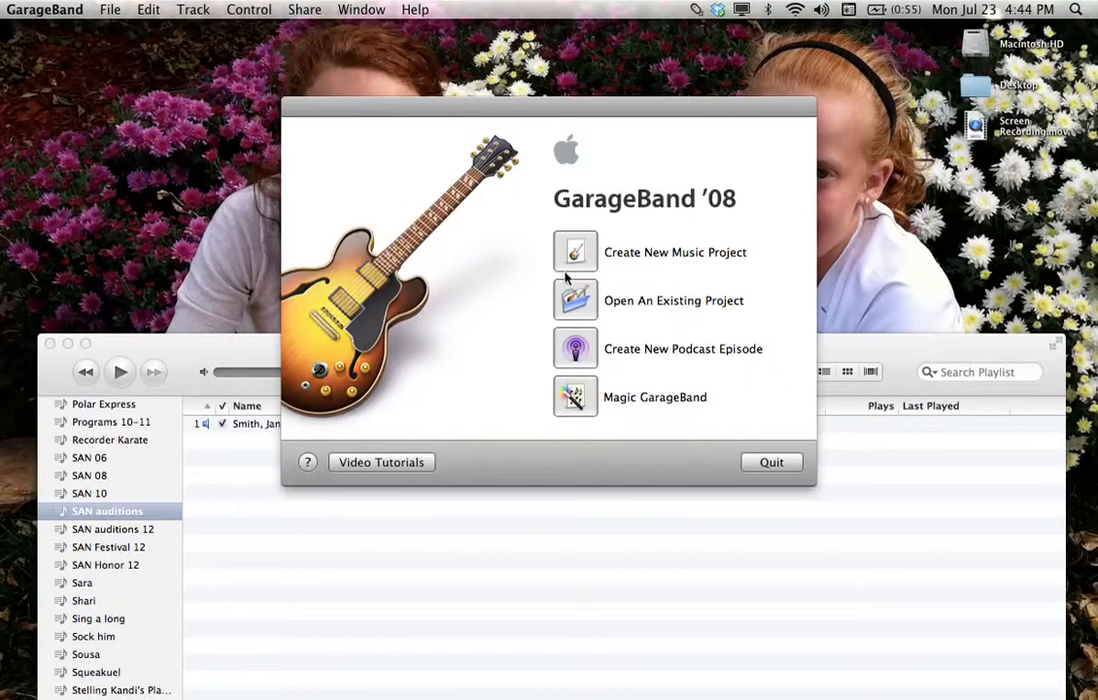
Begin a new music project, type a project name, then cancel it
left_click(577, 252)
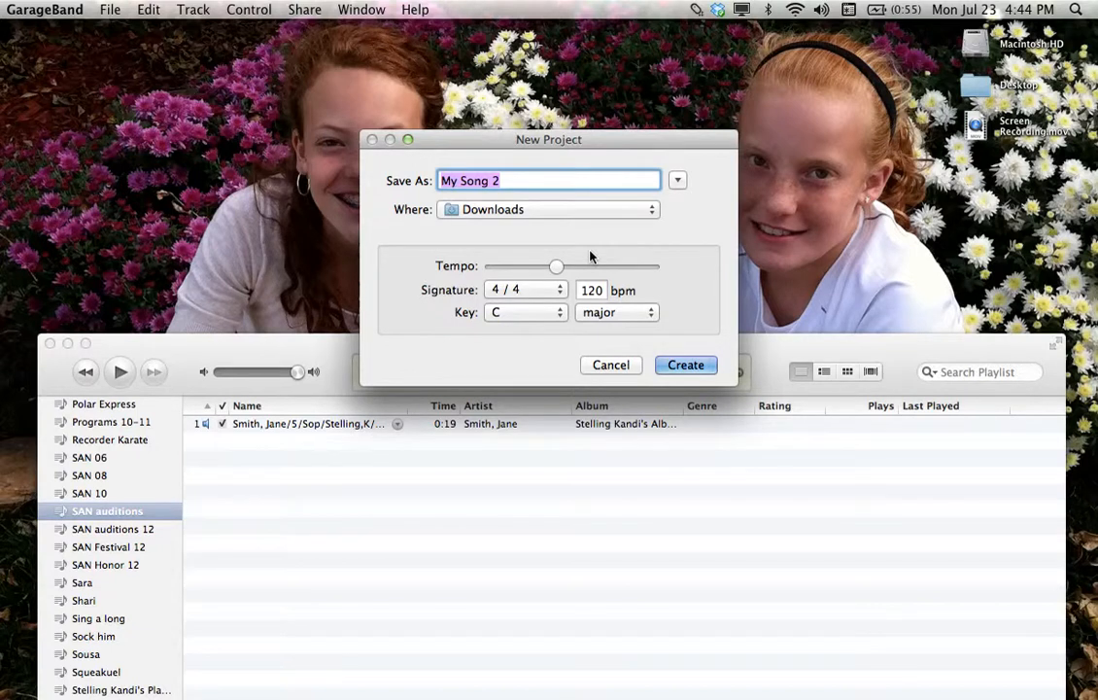
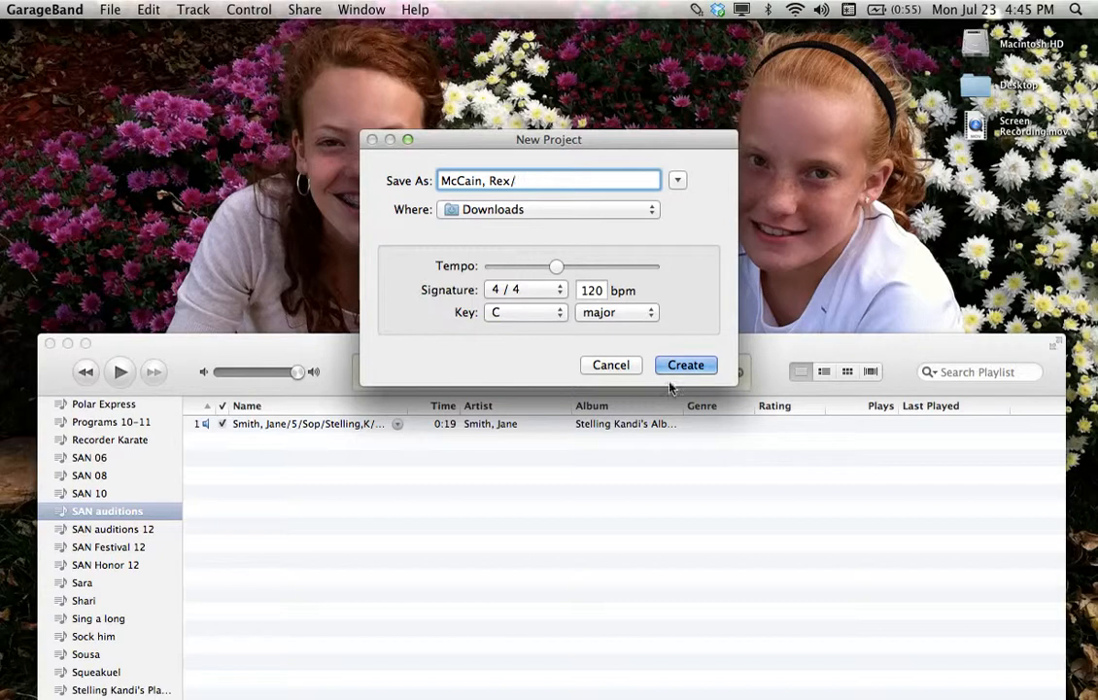
left_click(627, 366)
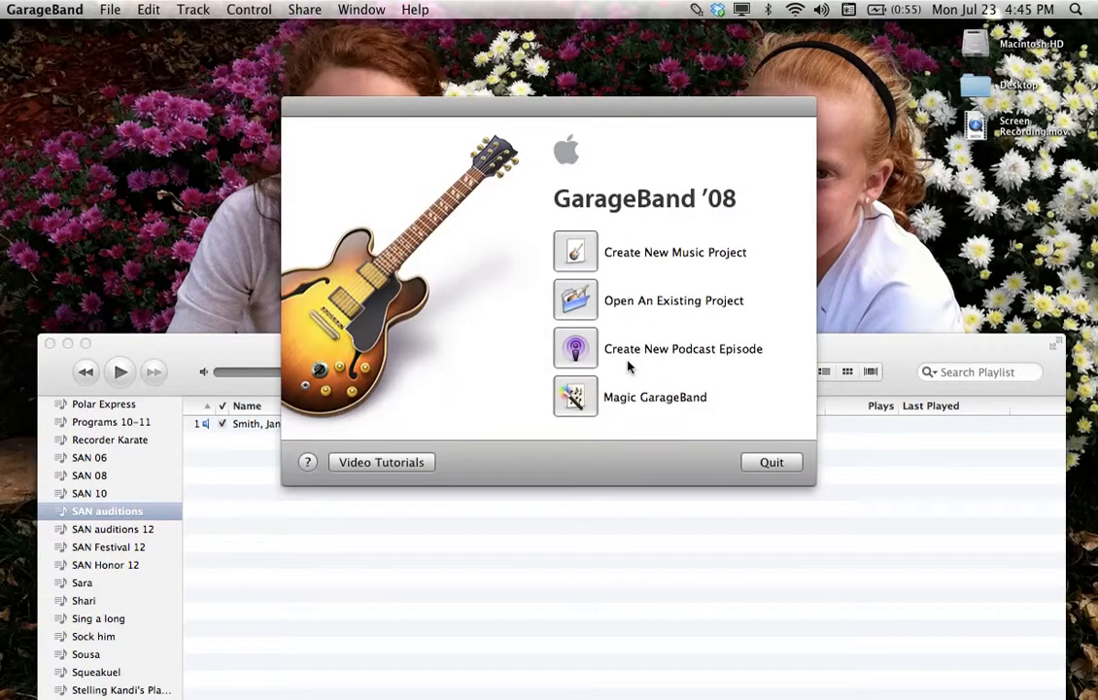